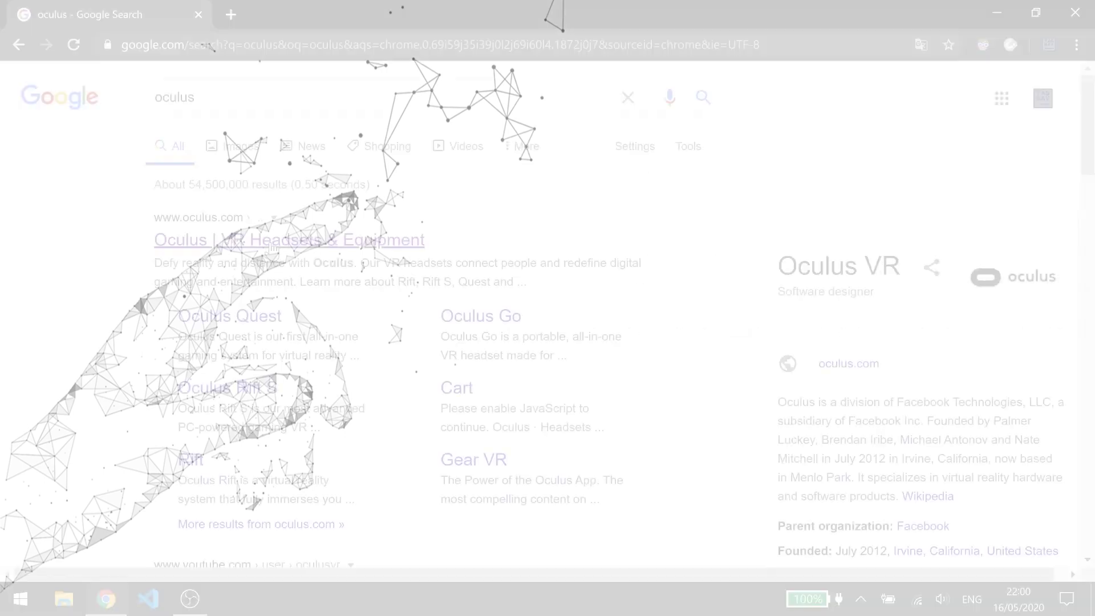
# Download the Oculus Link software (OculusSetup (1).exe) from oculus.com's Quest setup page.
pyautogui.click(400, 241)
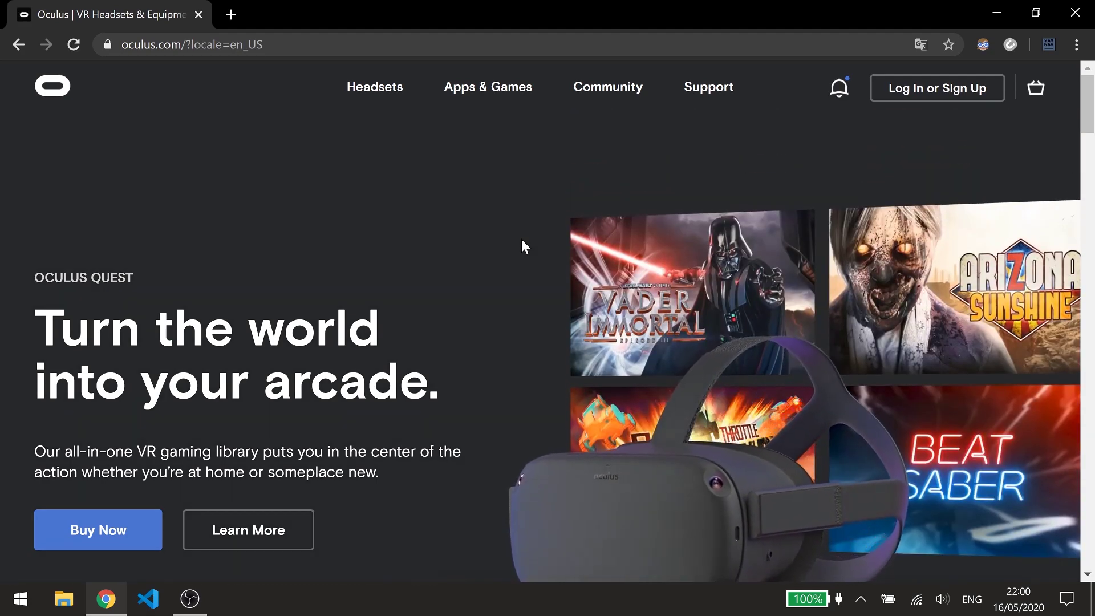
pyautogui.moveTo(392, 93)
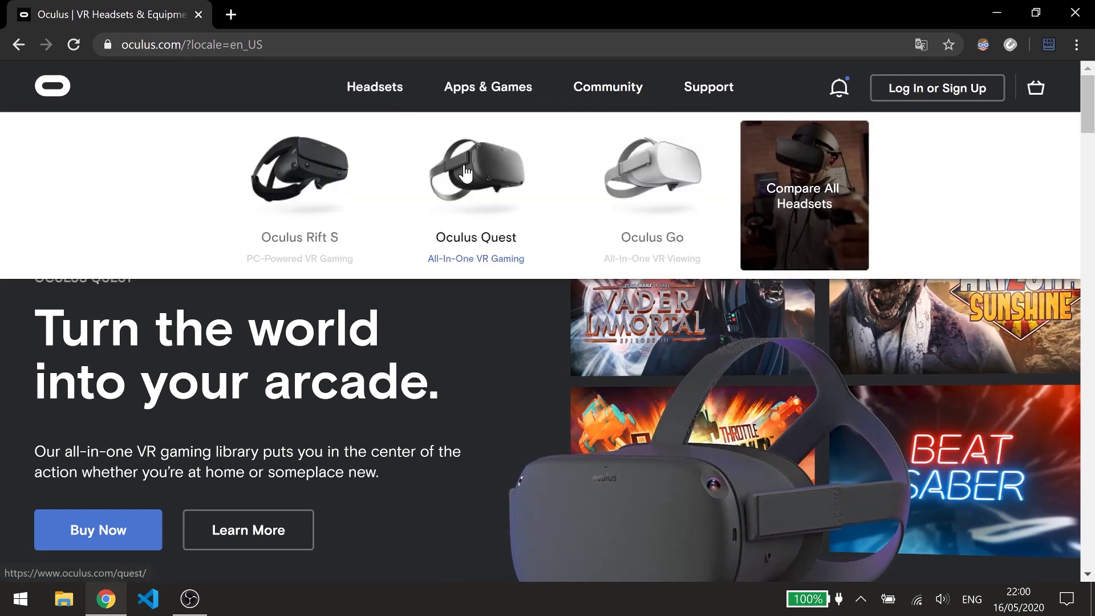
pyautogui.click(471, 177)
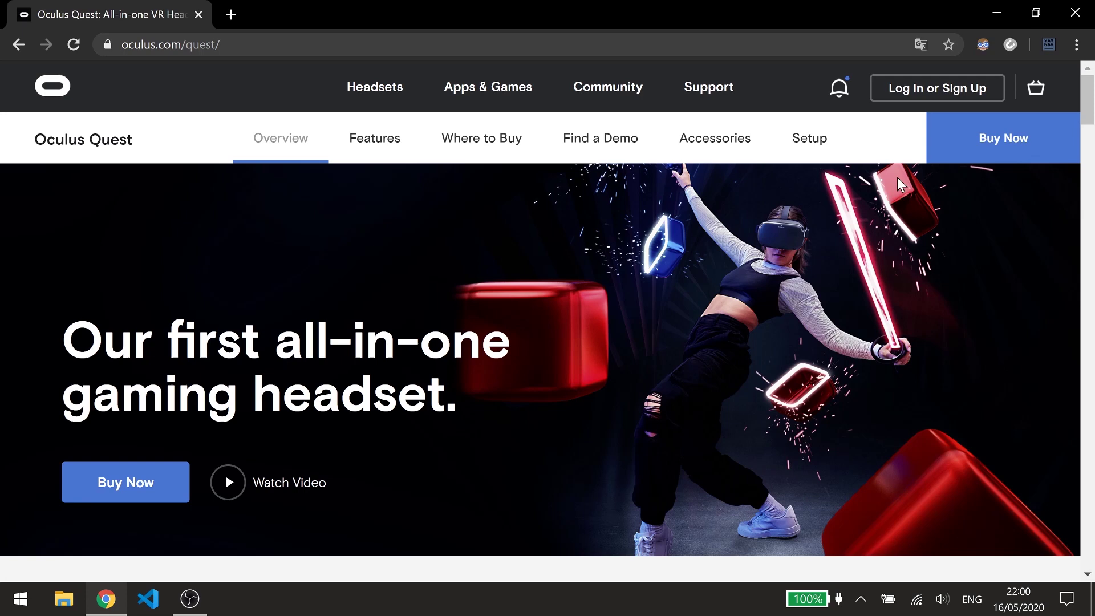
pyautogui.click(818, 151)
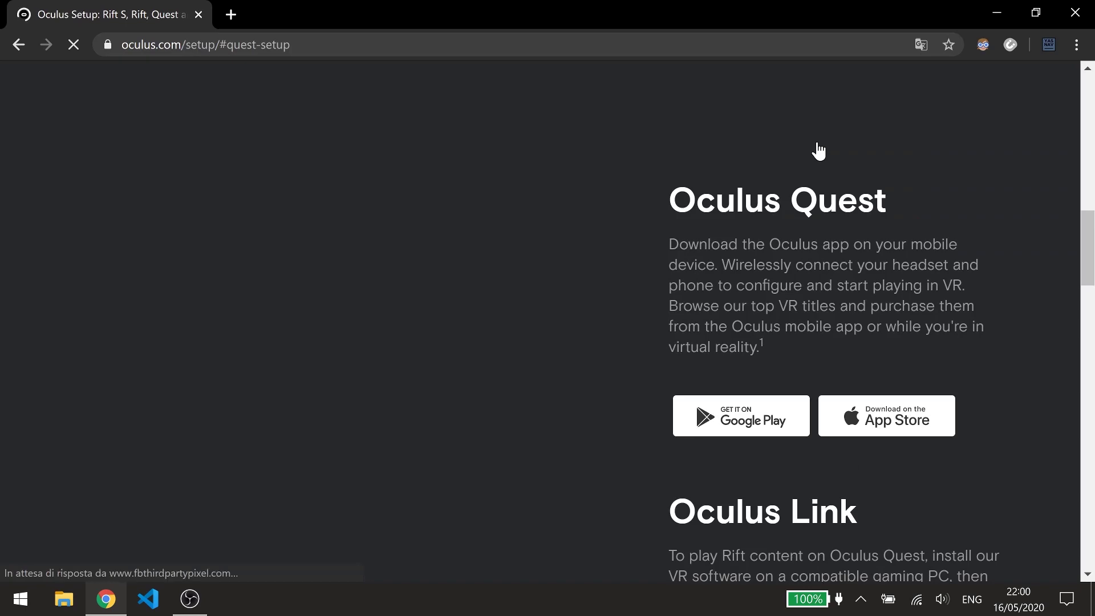
pyautogui.scroll(-1, 819, 150)
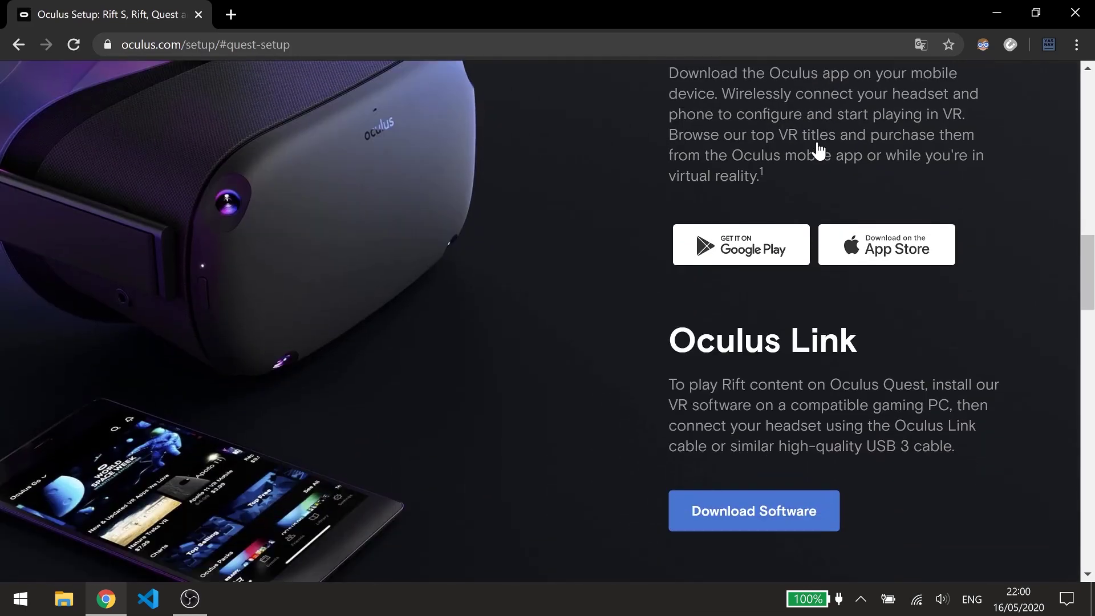
pyautogui.click(765, 514)
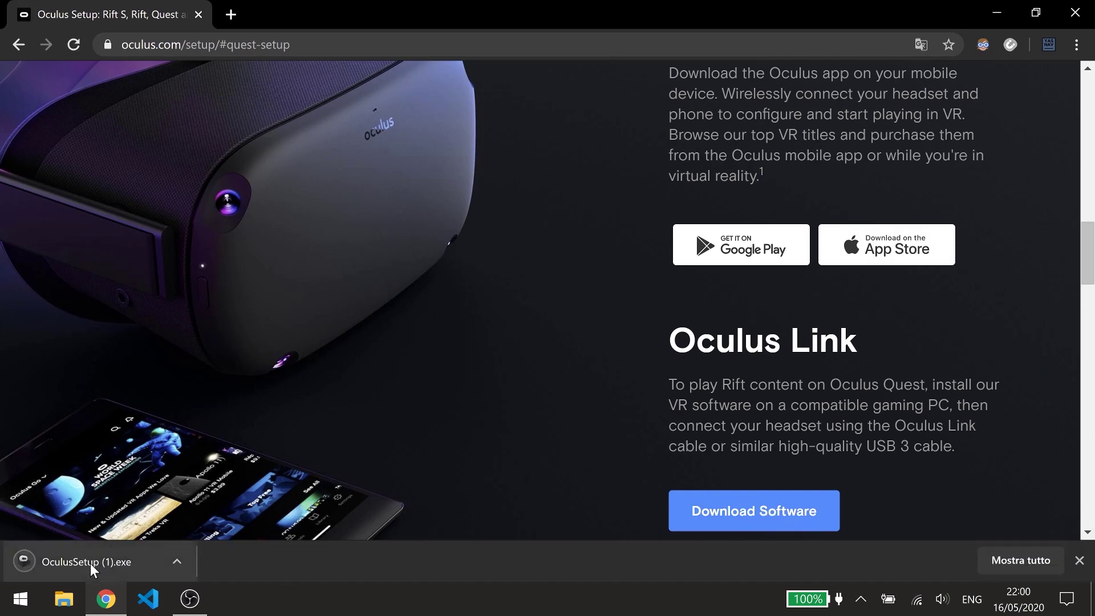
# Run OculusSetup and install the Oculus software to C:\Program Files\Oculus\, accepting the terms.
pyautogui.click(90, 563)
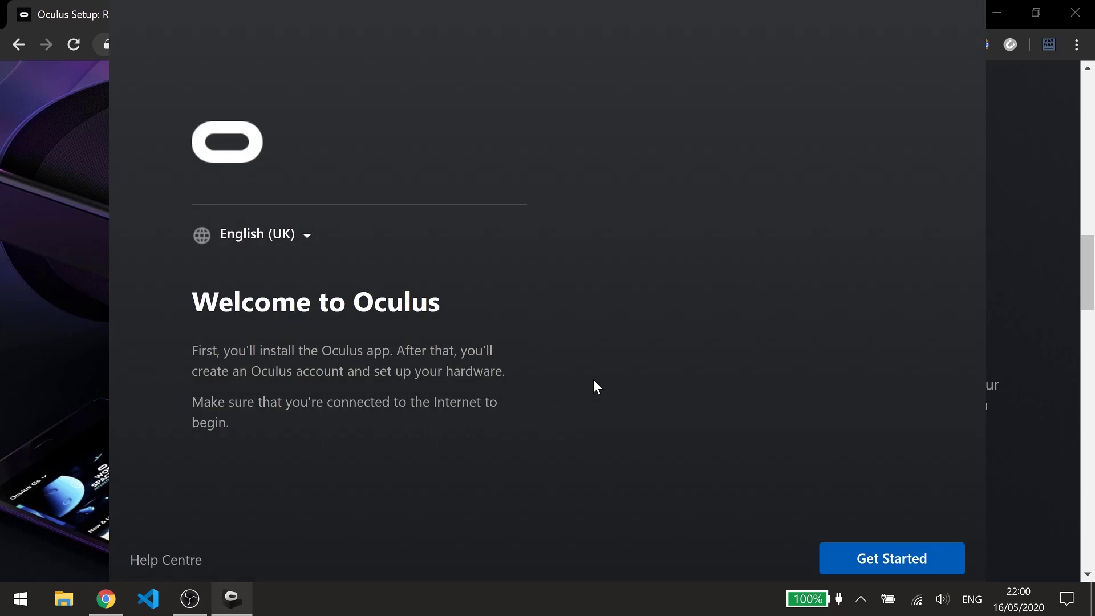
pyautogui.click(872, 550)
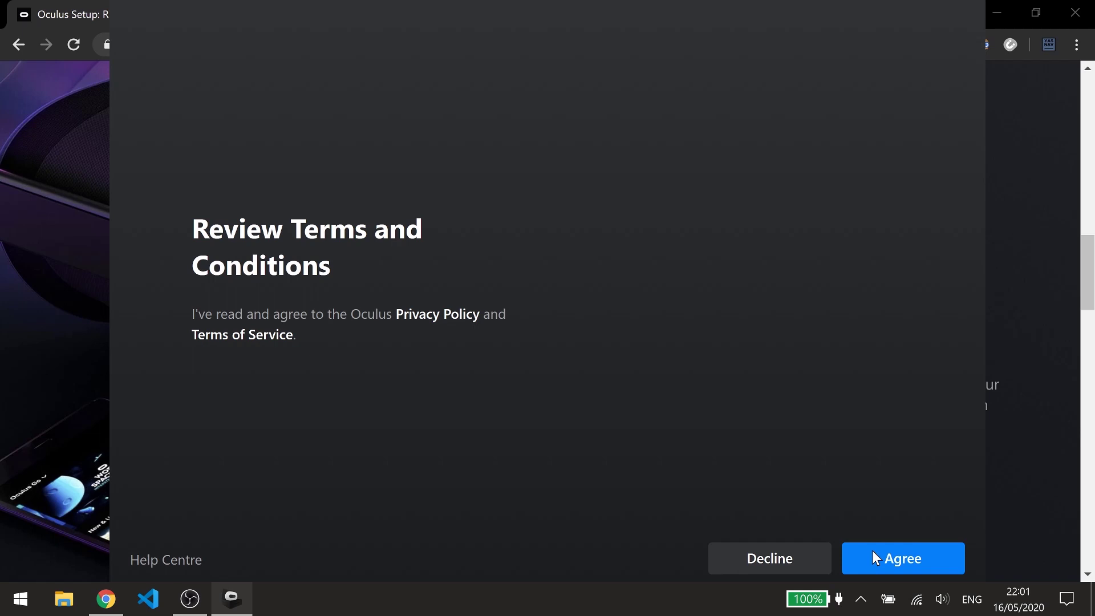
pyautogui.click(873, 552)
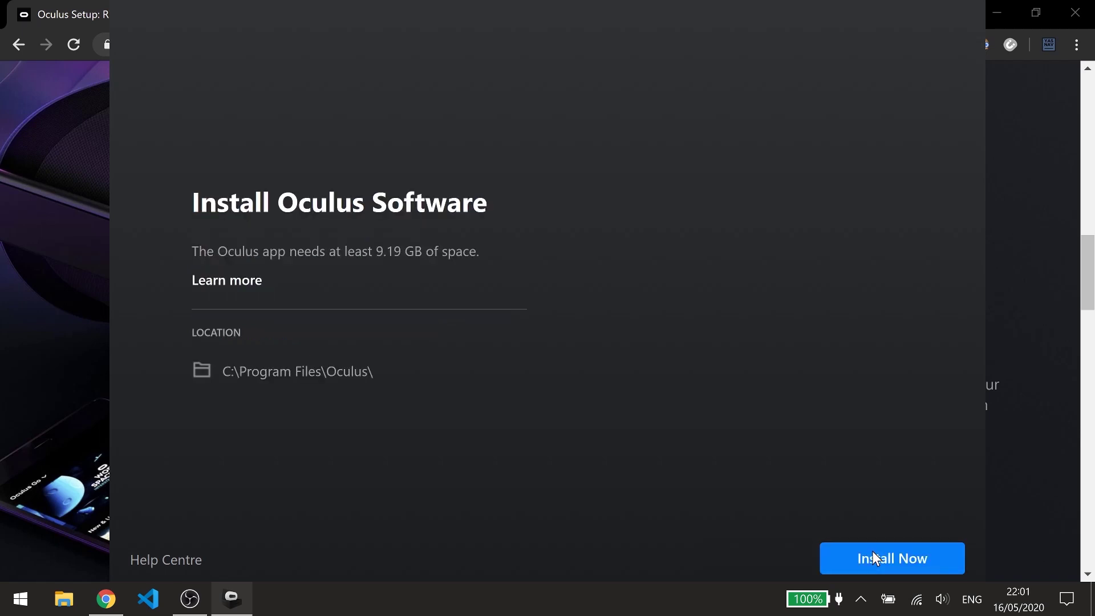
pyautogui.click(872, 551)
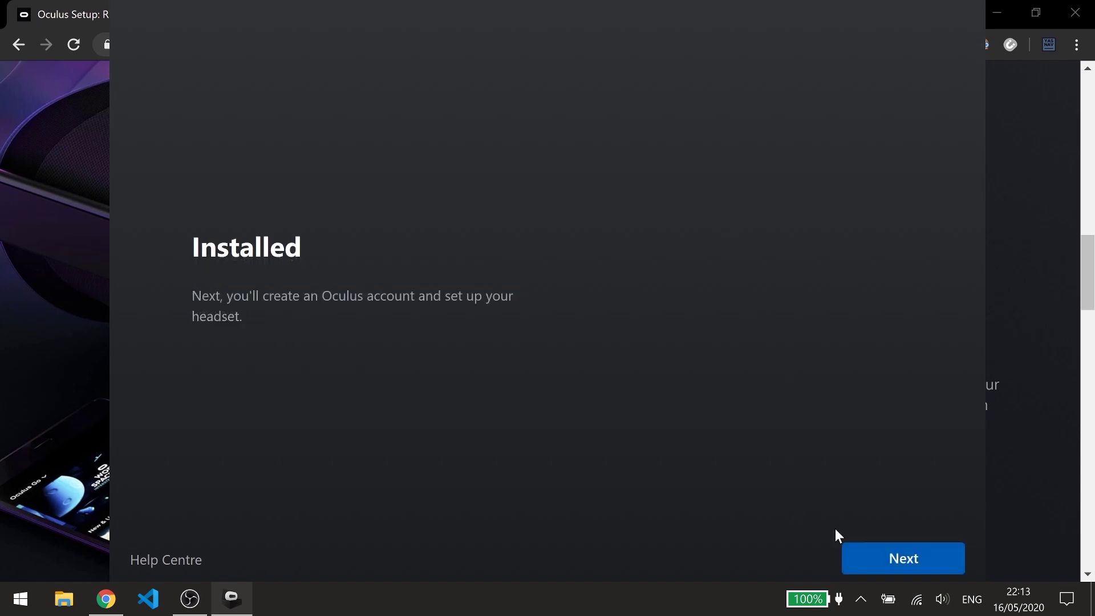
pyautogui.click(851, 548)
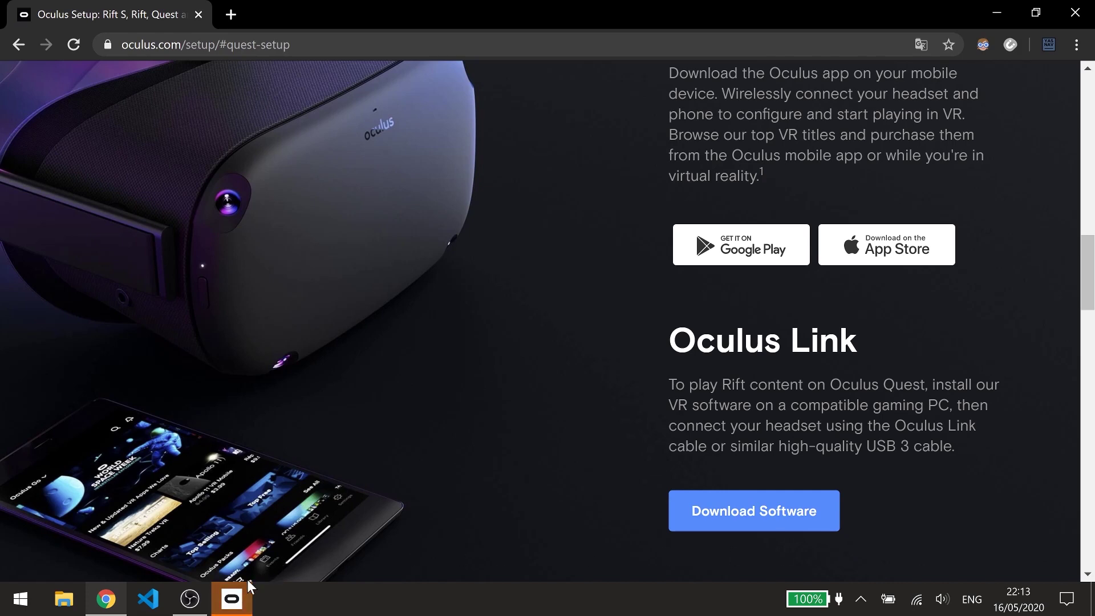
# Bring up the Oculus app and sign in to the existing Oculus account.
pyautogui.click(231, 599)
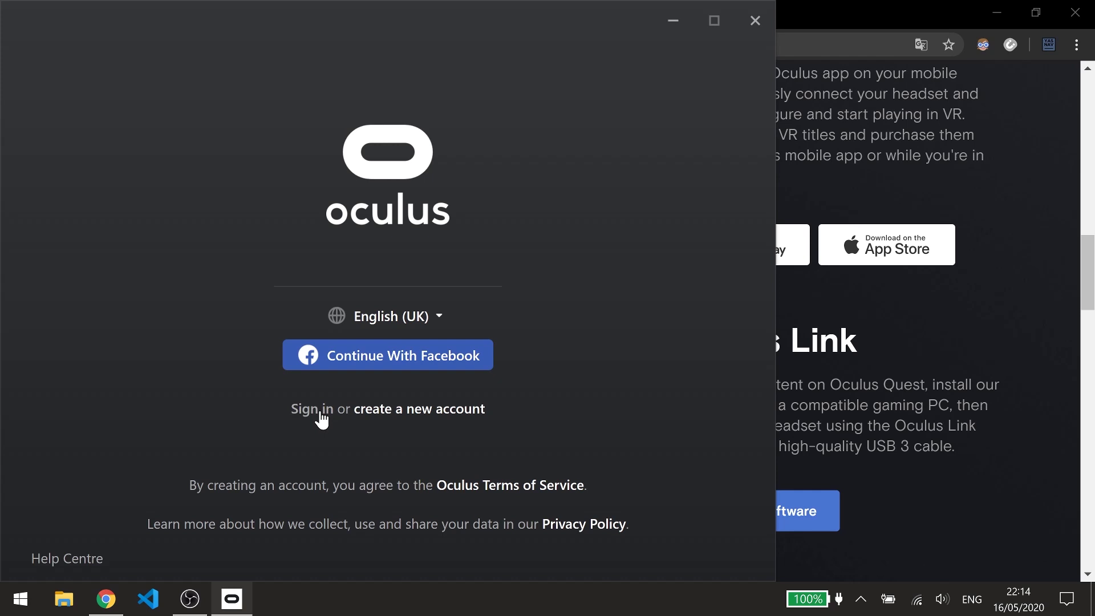
pyautogui.click(388, 421)
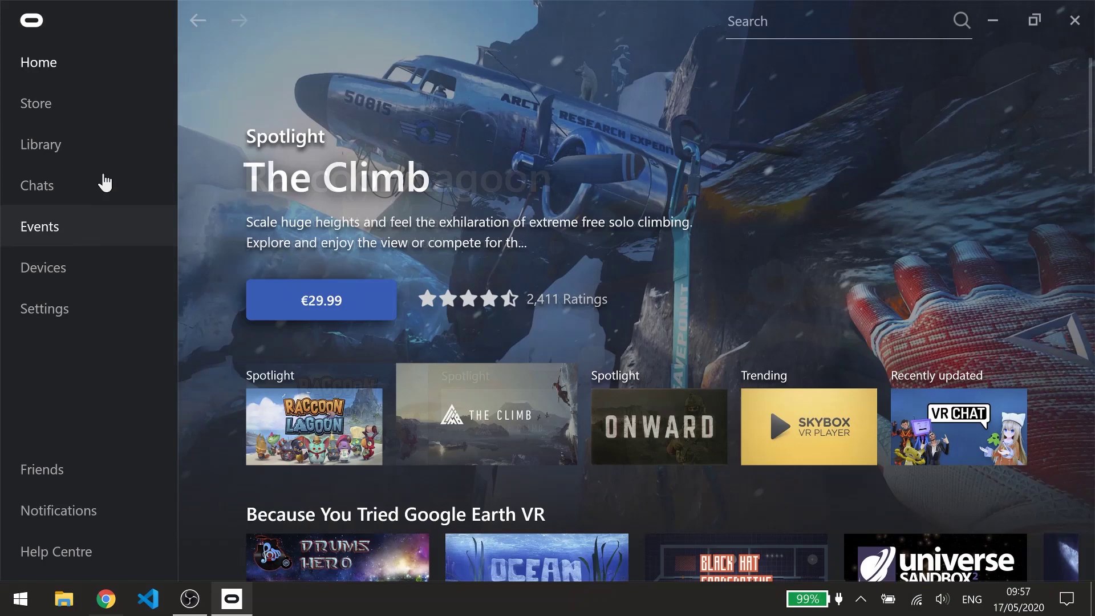
# Add a Quest headset under Devices and confirm its Link cable connection.
pyautogui.click(85, 279)
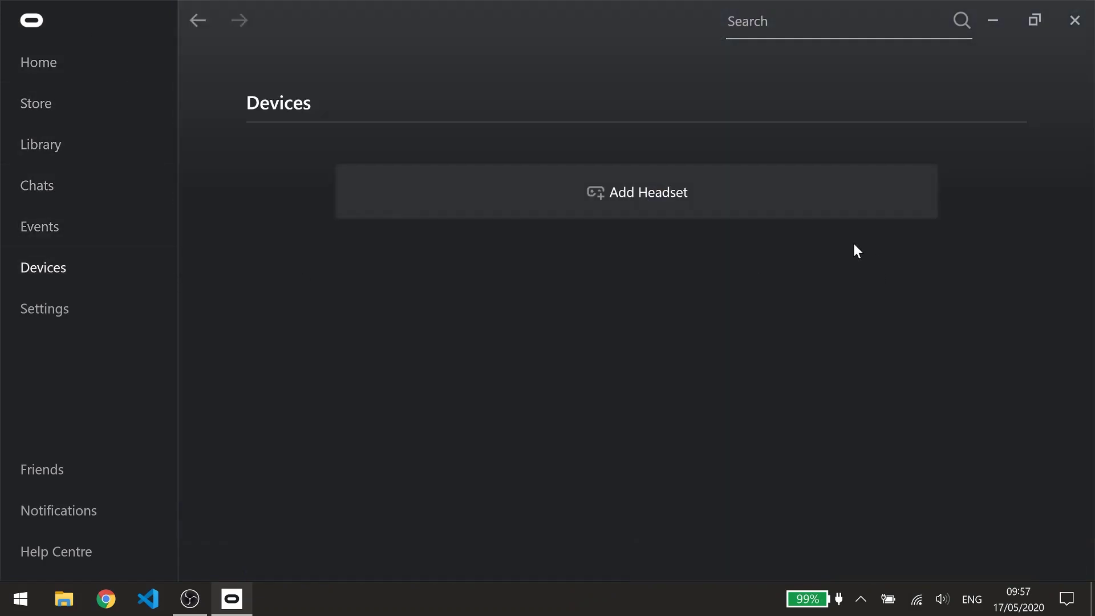
pyautogui.click(717, 200)
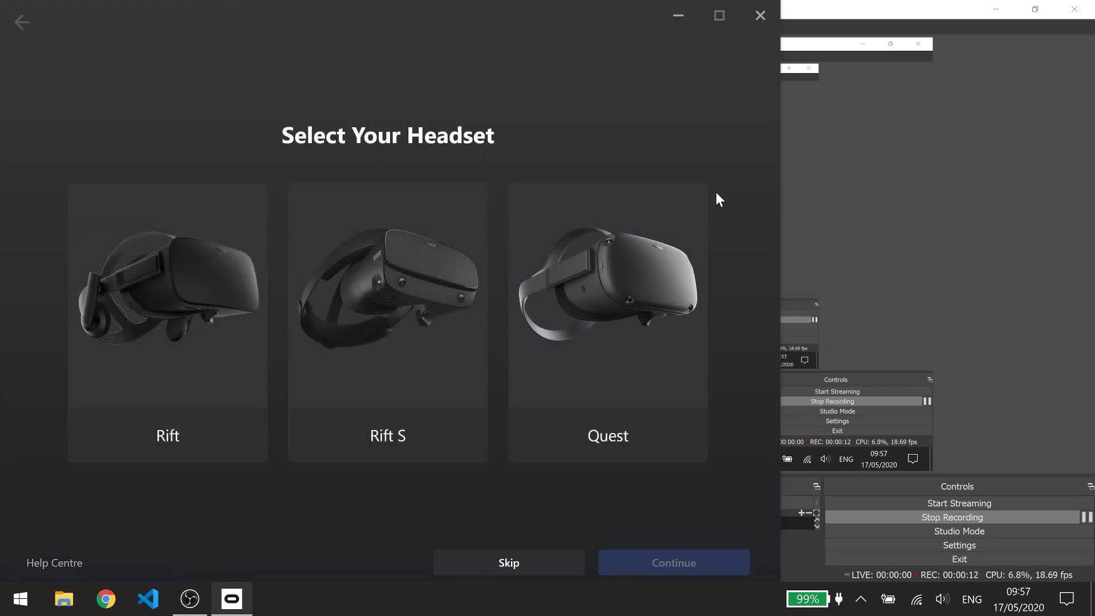
pyautogui.click(603, 268)
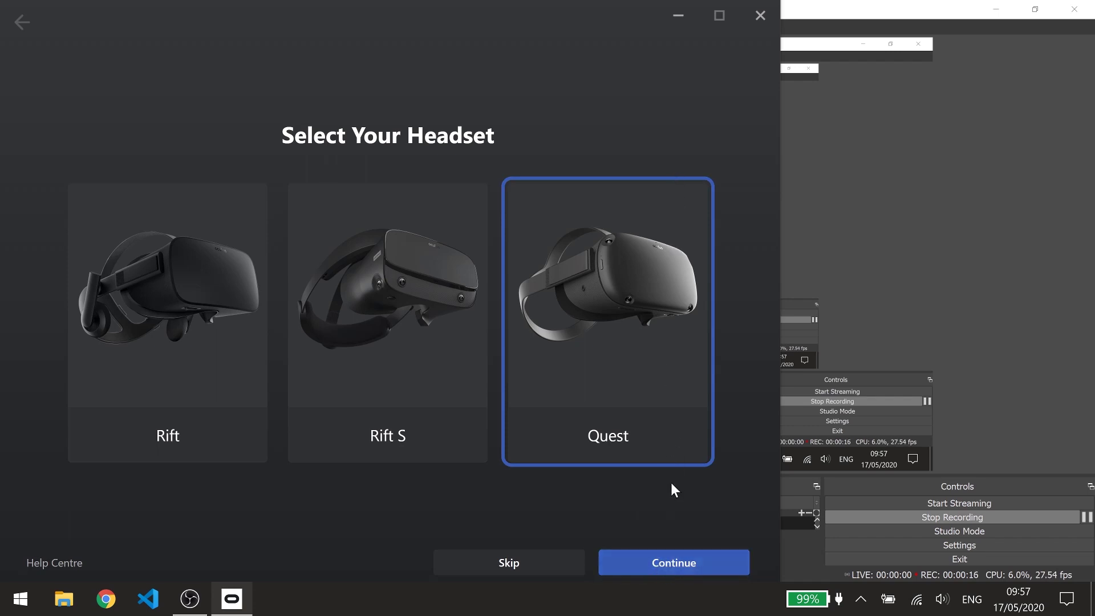
pyautogui.click(674, 570)
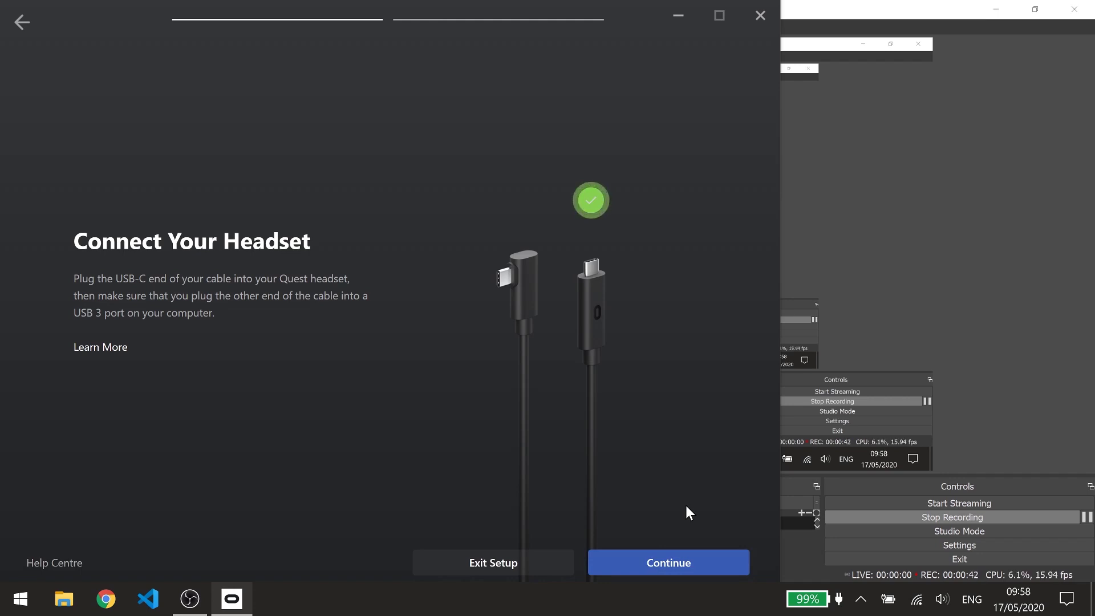
pyautogui.click(697, 566)
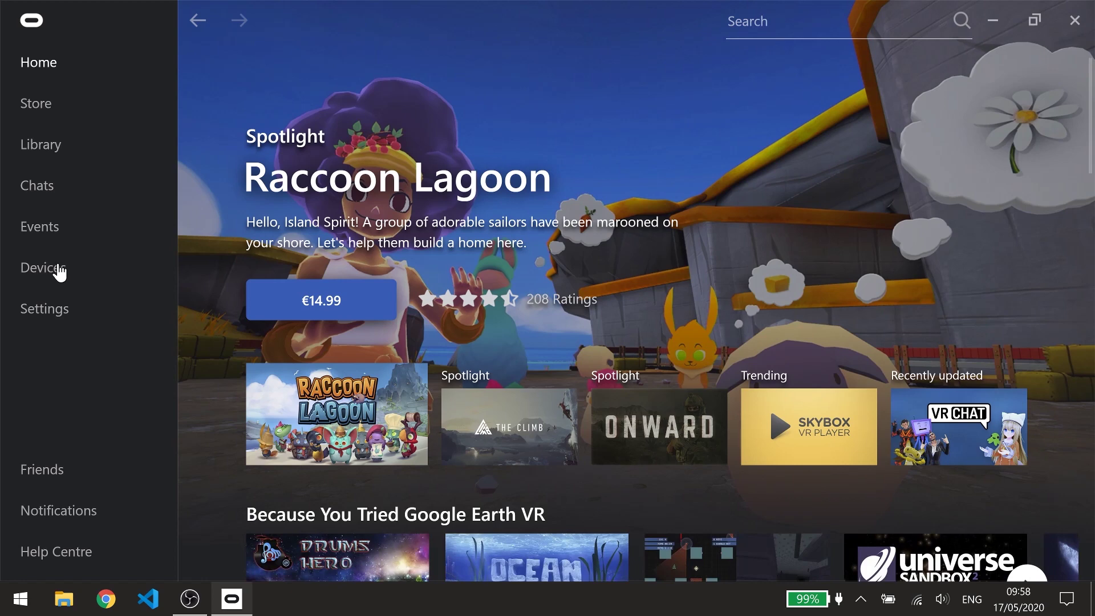
# Check the connected Quest under Devices, then show the Beta tab of Oculus Settings.
pyautogui.click(60, 274)
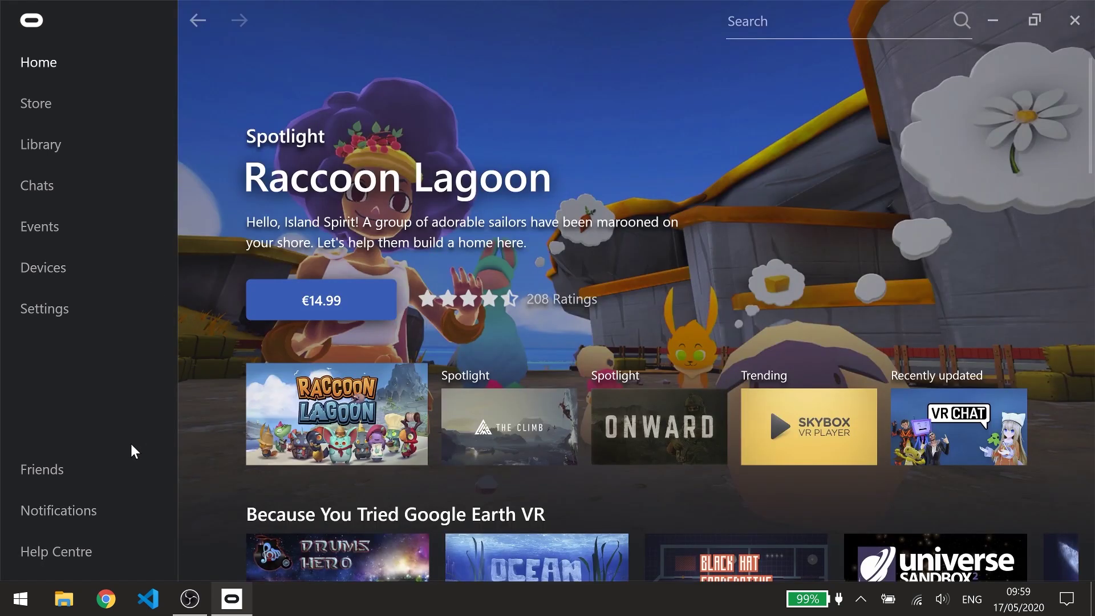
pyautogui.click(77, 313)
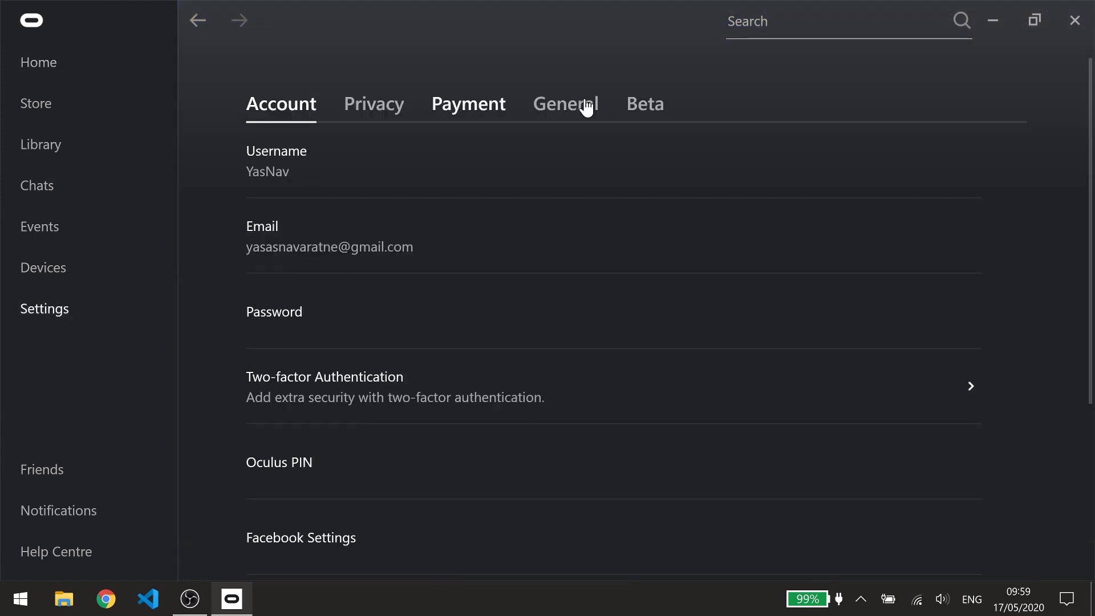
pyautogui.click(631, 111)
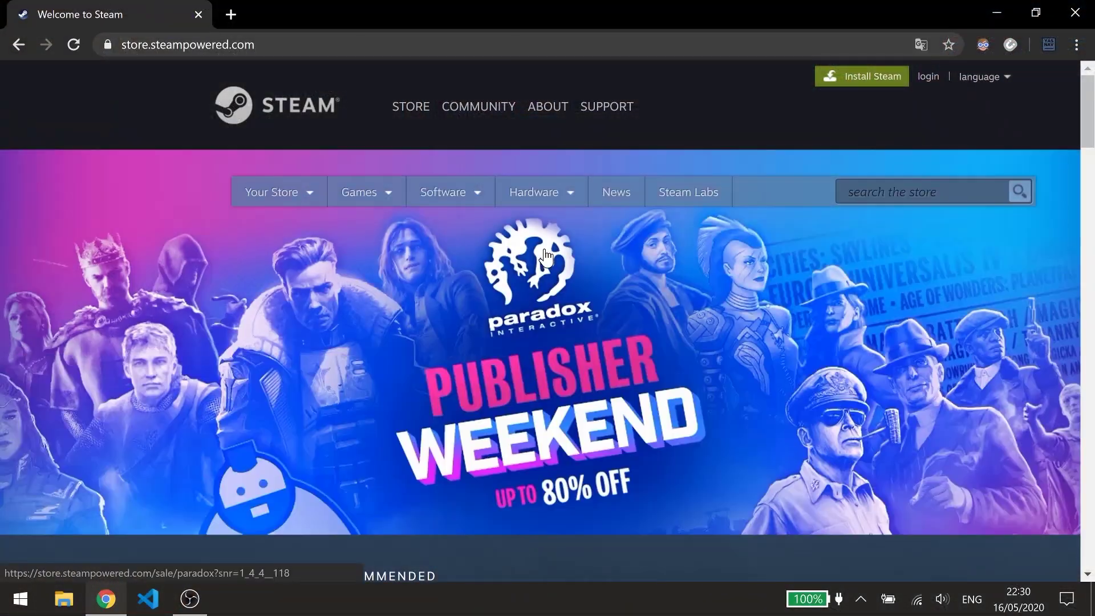
# Download SteamSetup.exe via Install Steam on store.steampowered.com.
pyautogui.click(864, 84)
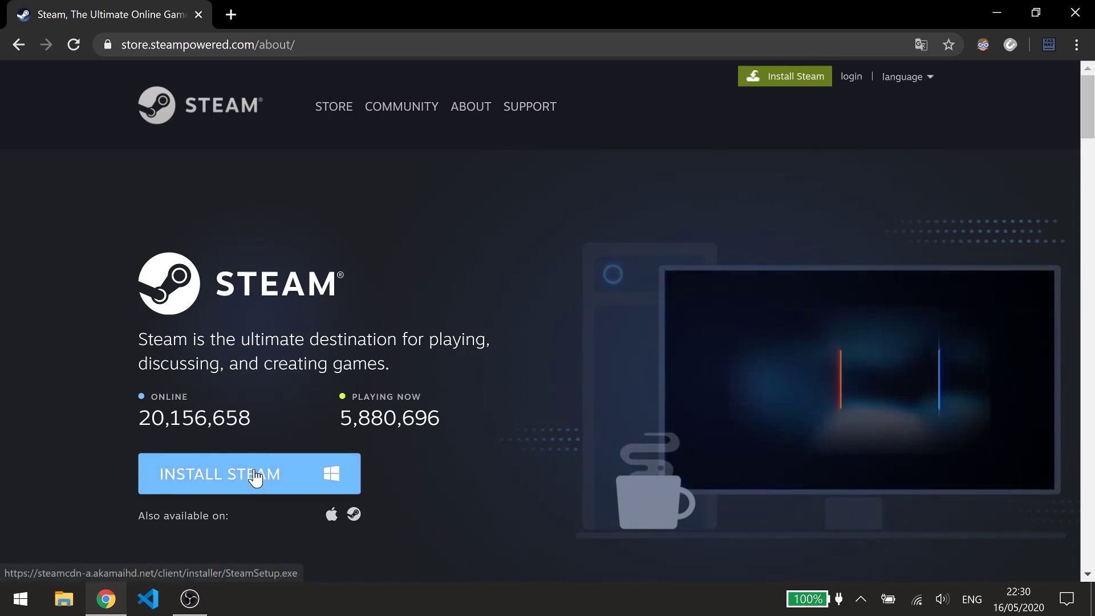
pyautogui.click(255, 477)
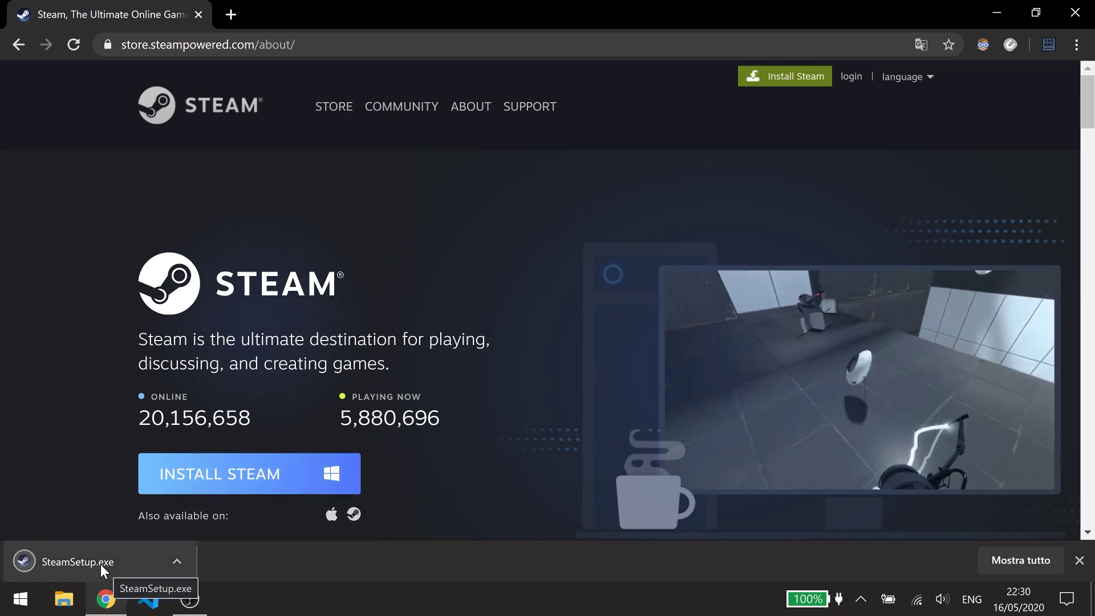
# Install Steam into the default C:\Program Files (x86)\Steam folder.
pyautogui.click(101, 564)
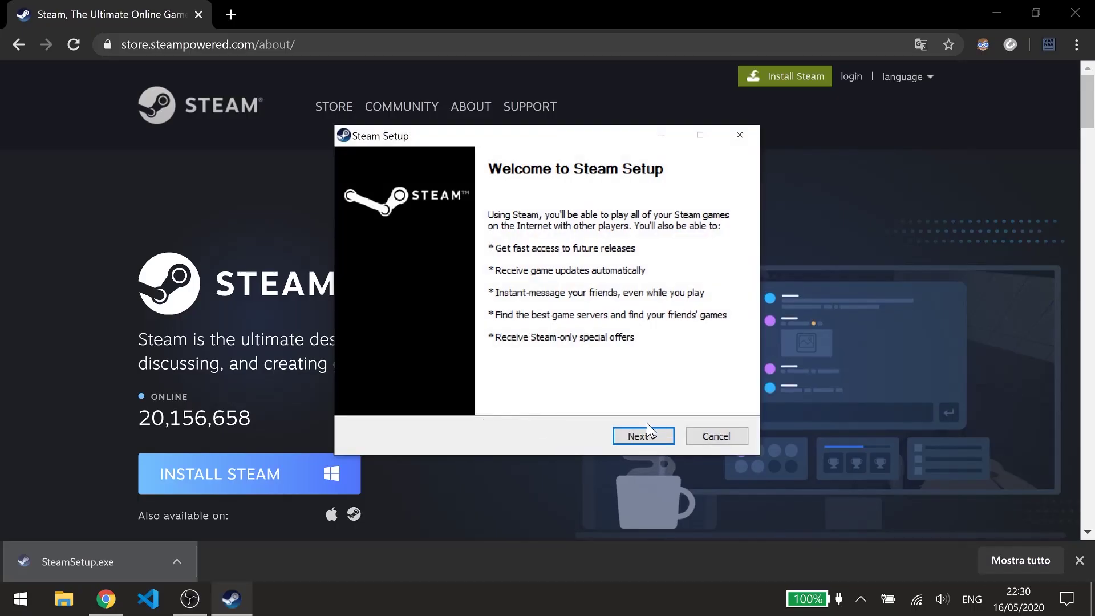
pyautogui.click(643, 437)
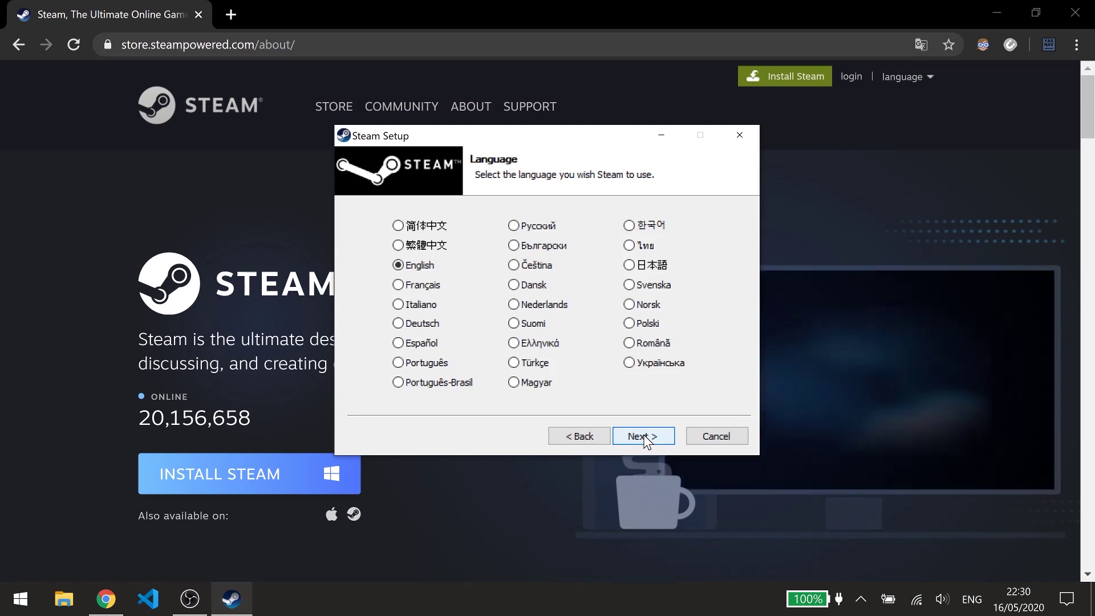
pyautogui.click(638, 436)
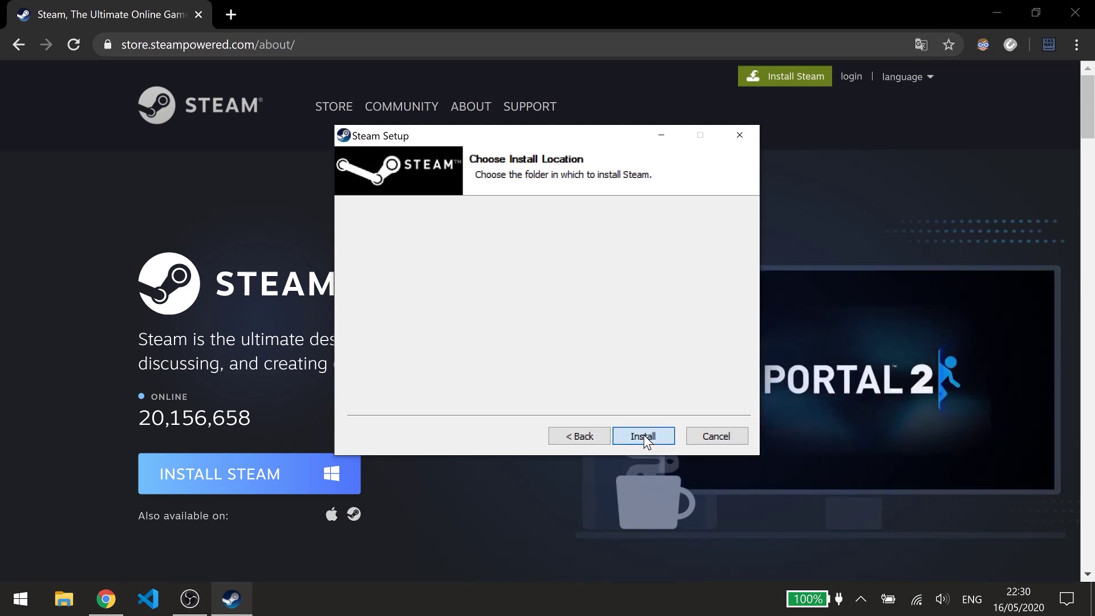
pyautogui.click(643, 436)
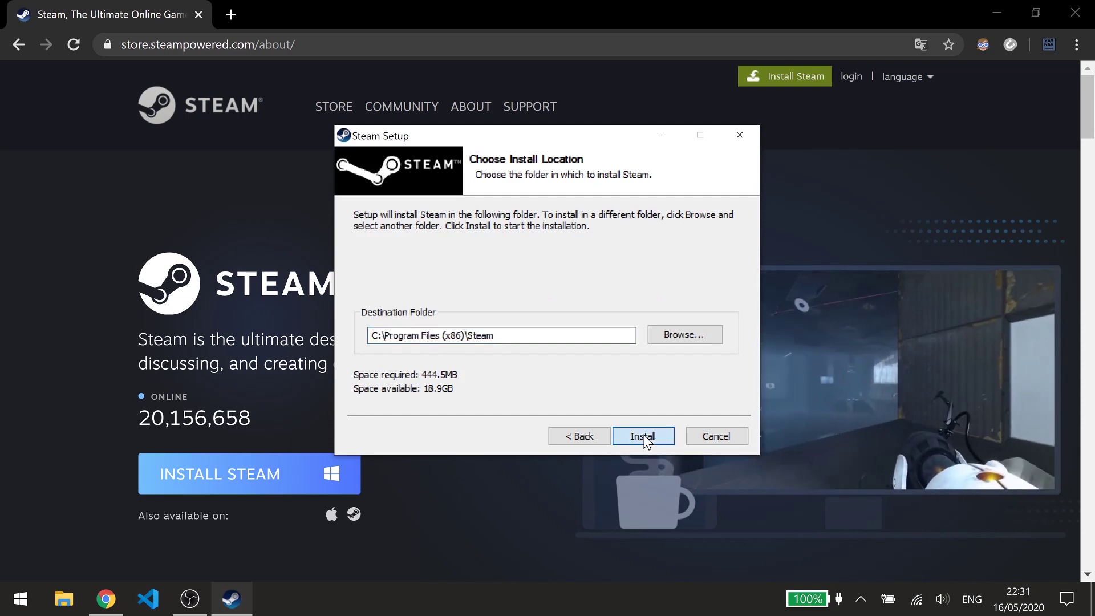
pyautogui.click(644, 436)
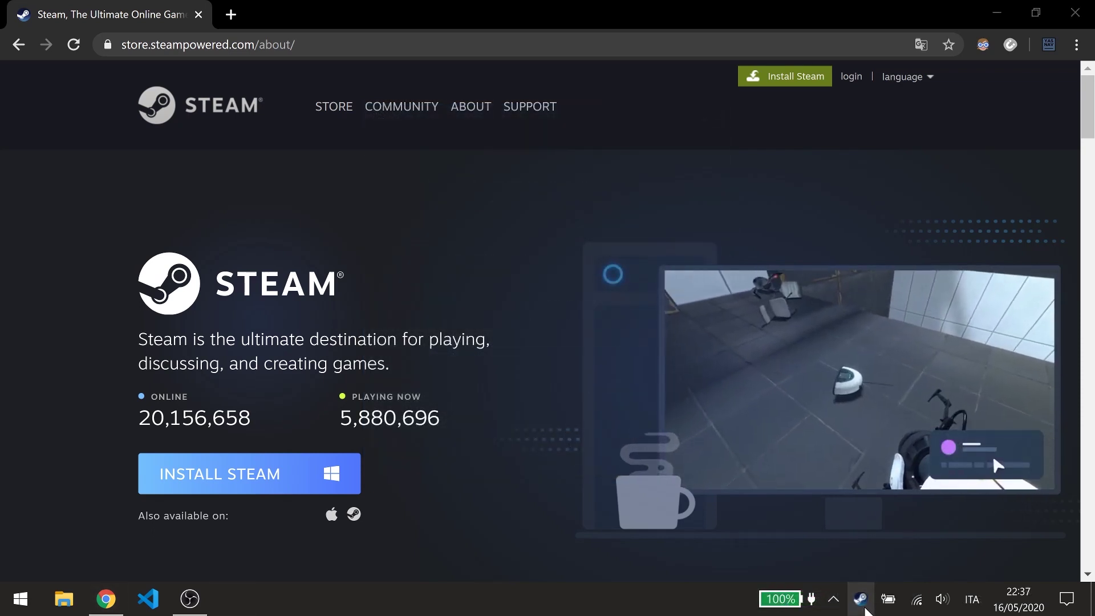
# Install SteamVR from the Steam tray menu without a start menu shortcut.
pyautogui.rightClick(866, 609)
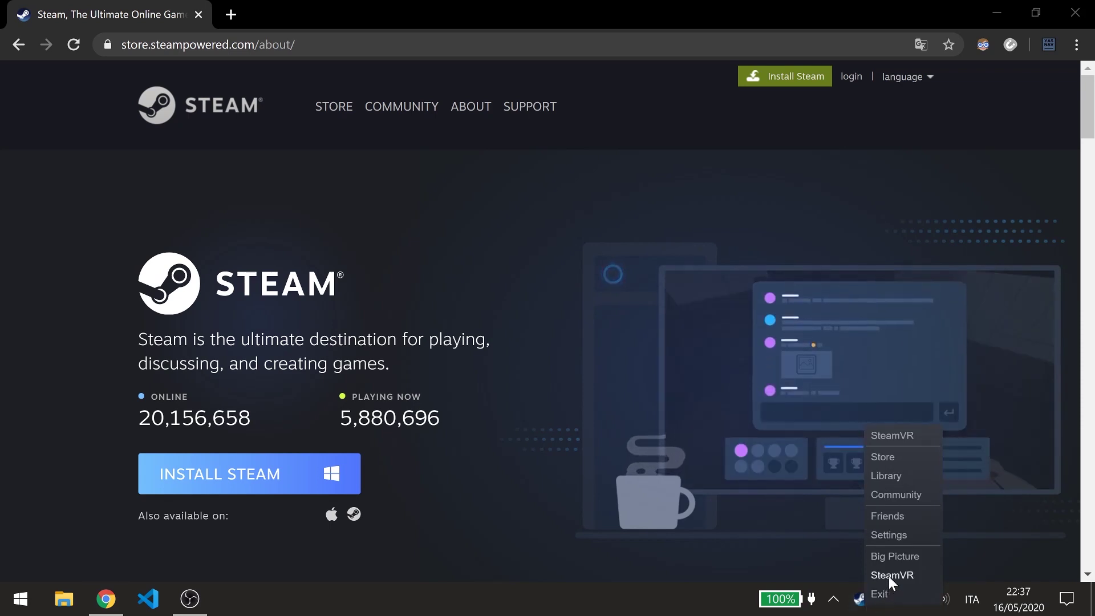
pyautogui.click(889, 576)
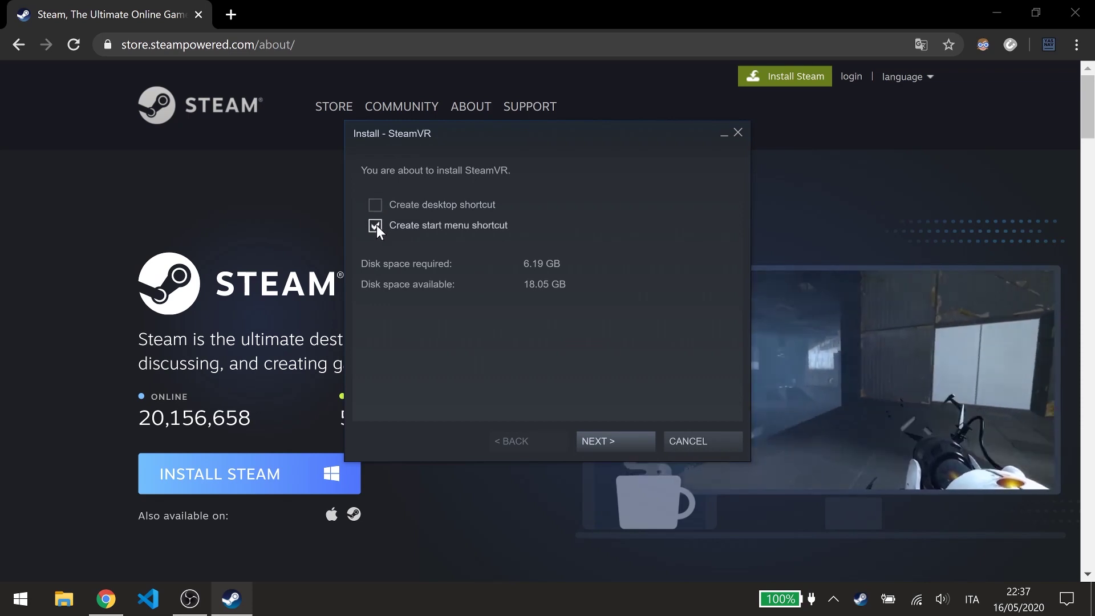
pyautogui.click(376, 226)
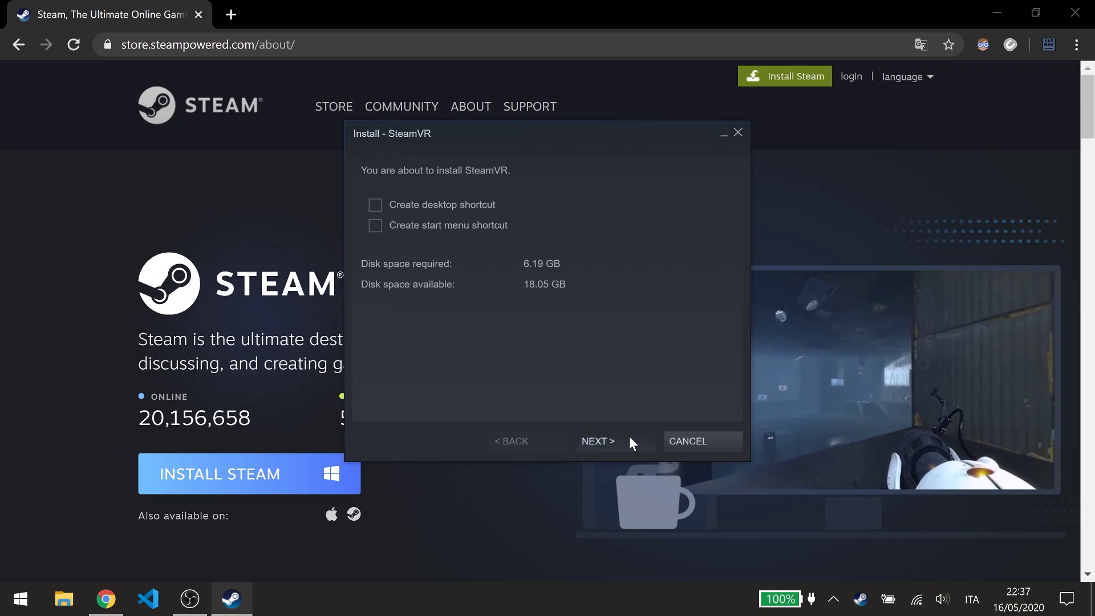
pyautogui.click(630, 439)
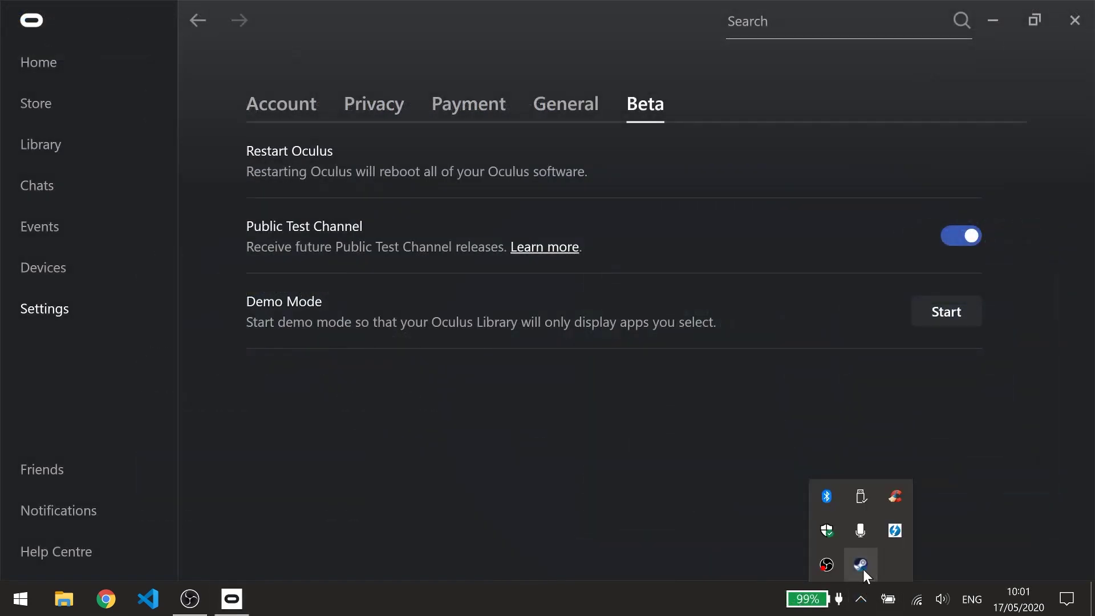
# Launch SteamVR from the Steam tray icon menu.
pyautogui.rightClick(861, 566)
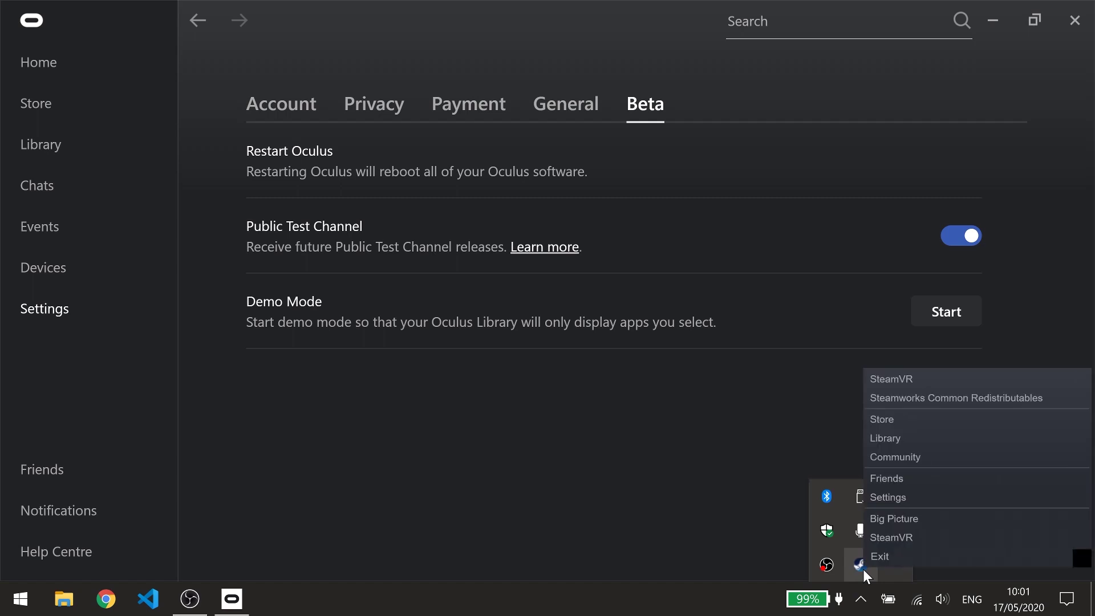
pyautogui.click(895, 537)
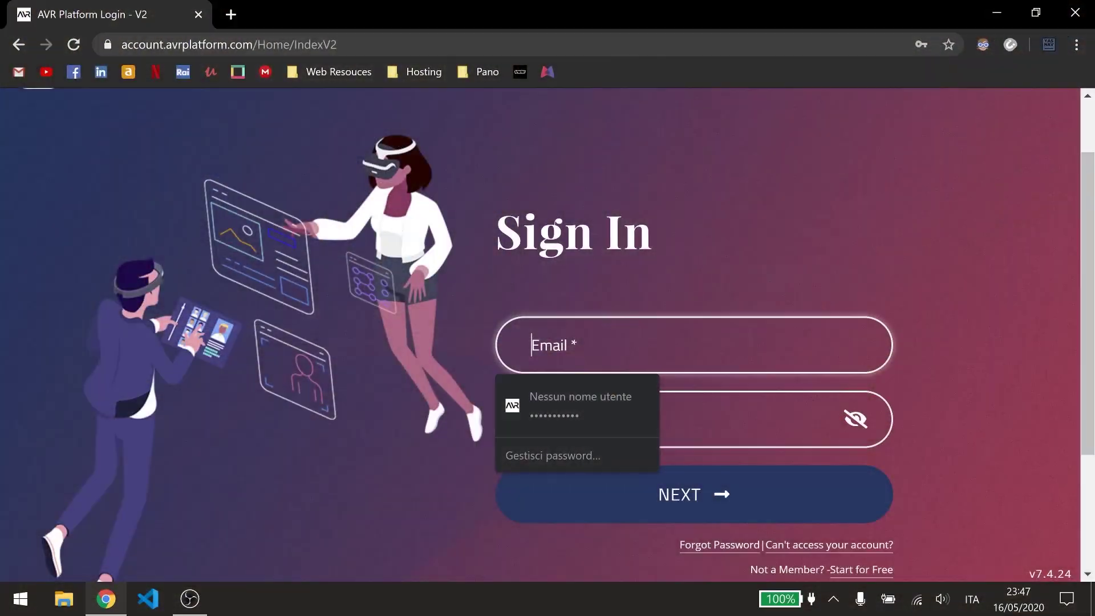
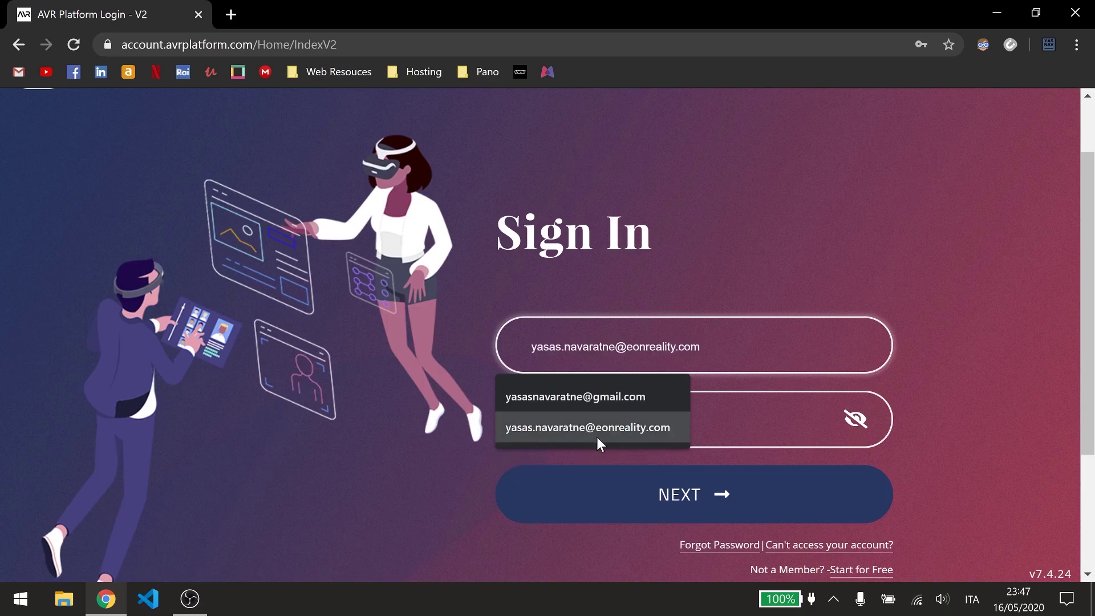
# Sign in to AVR Platform with the saved account, decline saving the password, and show the account menu.
pyautogui.click(600, 433)
pyautogui.click(600, 433)
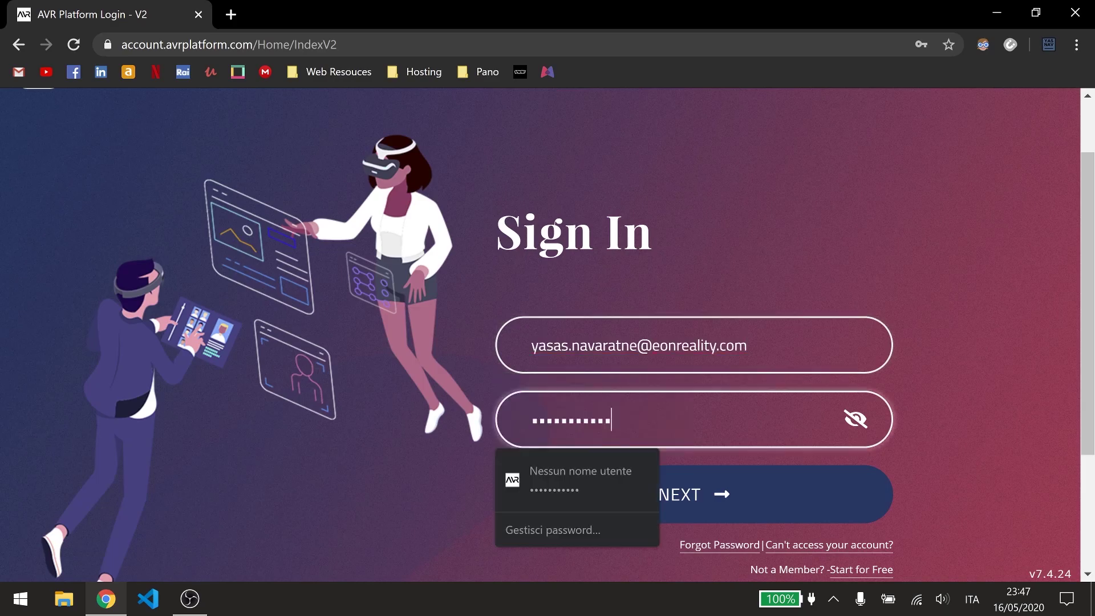
pyautogui.click(693, 488)
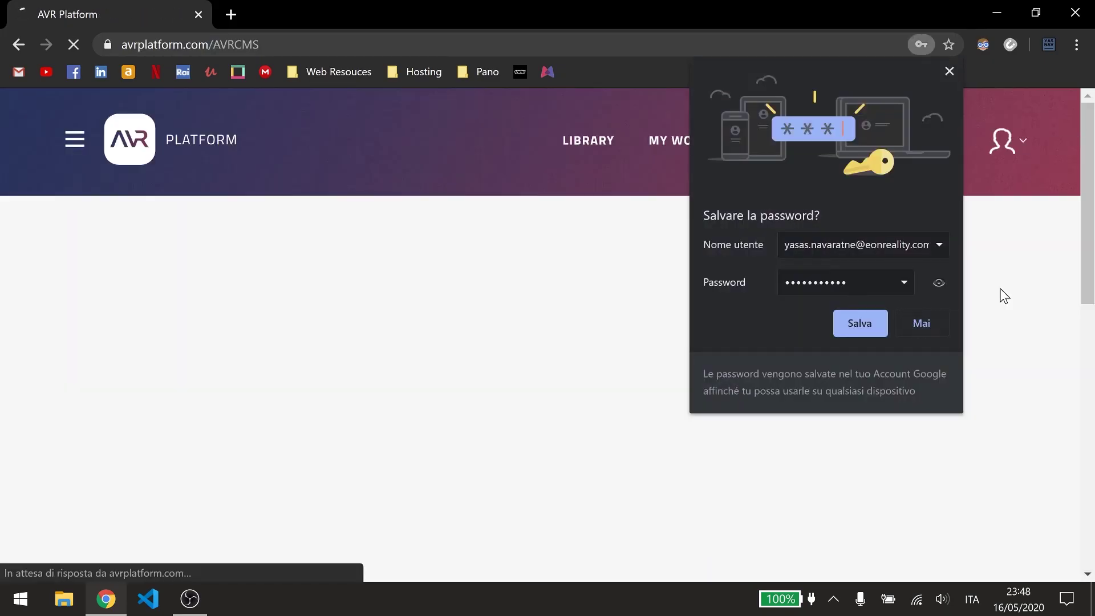
pyautogui.click(933, 321)
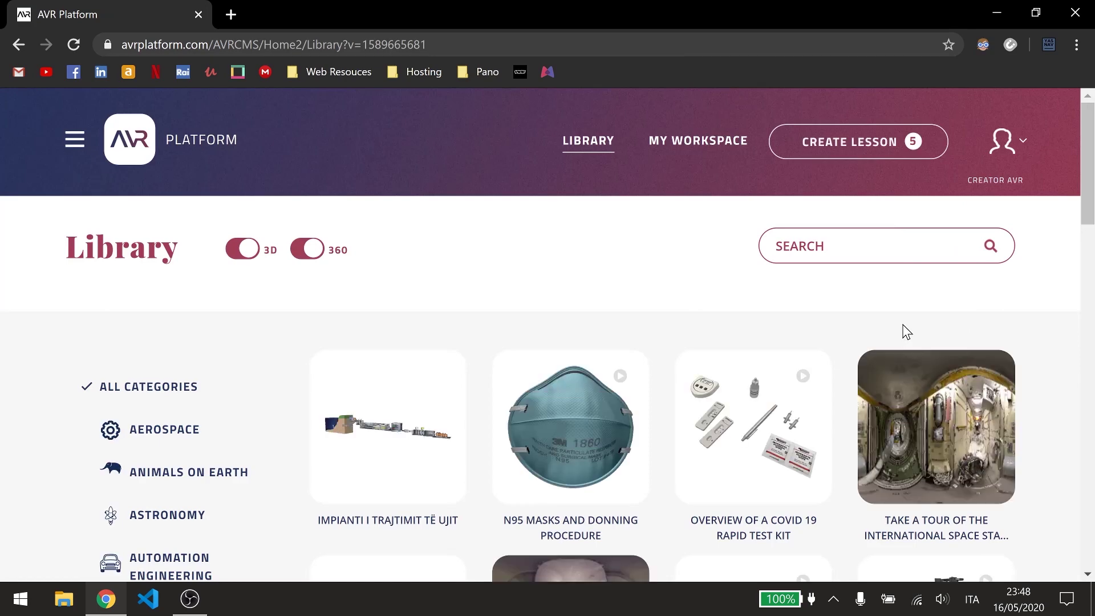
pyautogui.click(1028, 141)
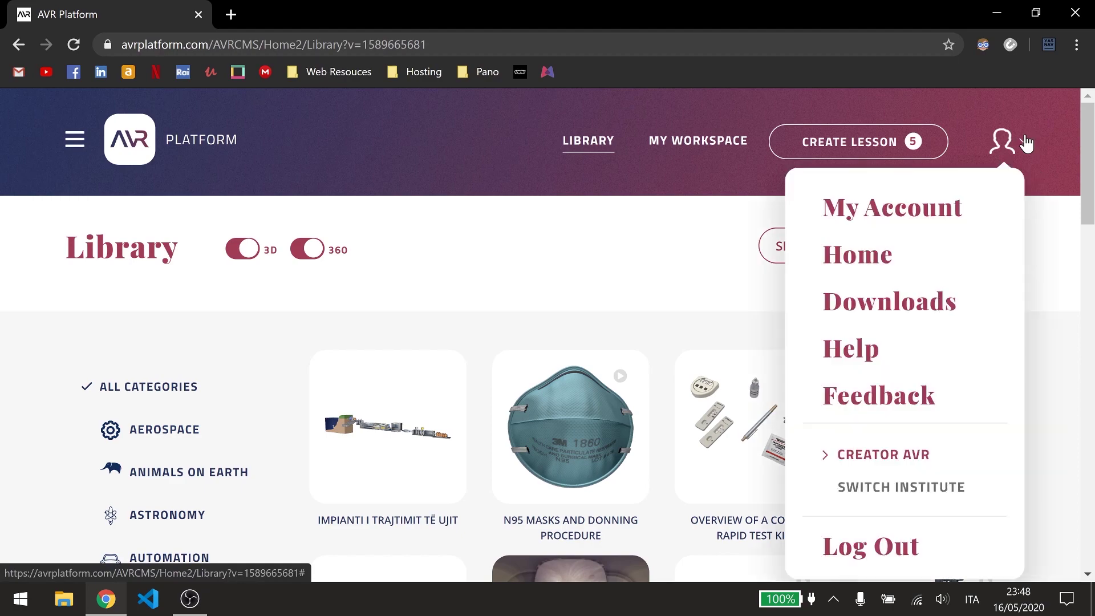
# Download the AVR Desktop installer, AVRDesktopInstaller.exe, from AVR Platform's Downloads list.
pyautogui.click(915, 308)
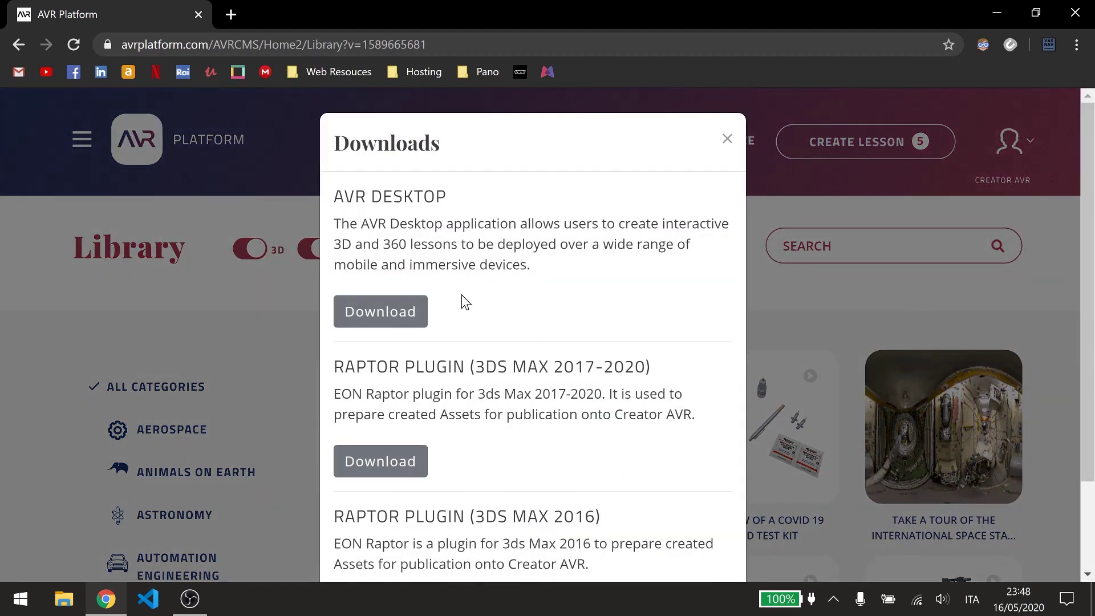
pyautogui.scroll(-1, 461, 295)
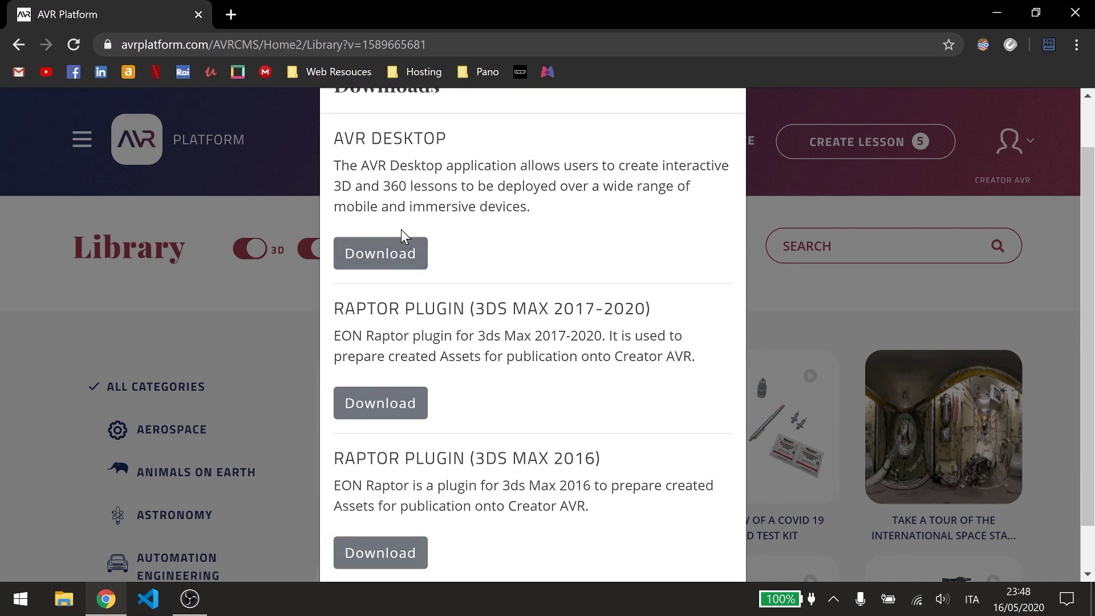
pyautogui.click(393, 264)
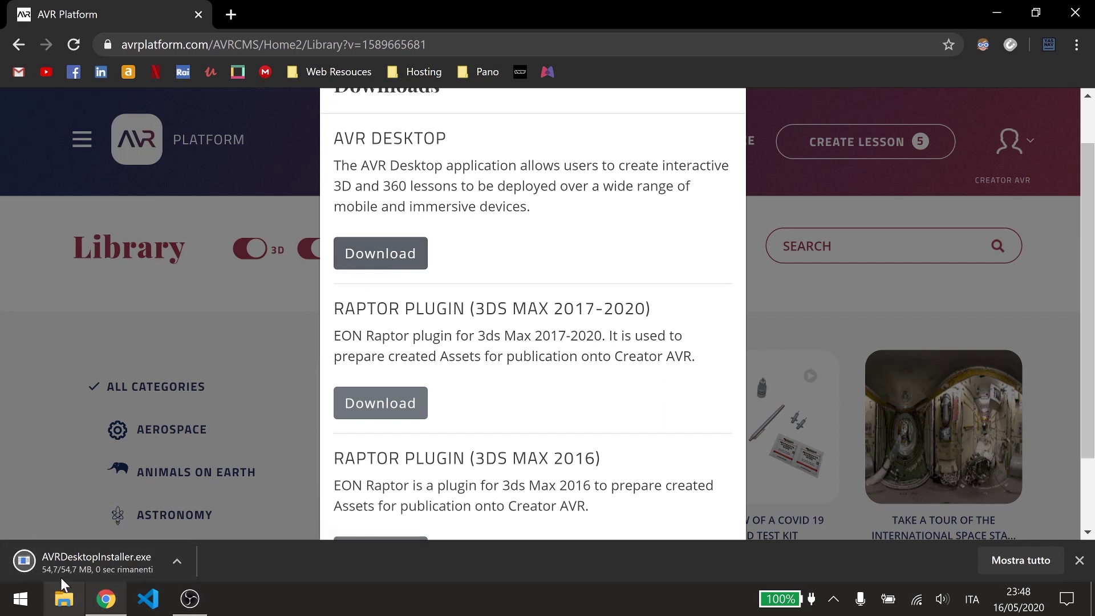
# Run AVRDesktopInstaller.exe and install AVR Desktop to C:\Program Files\EON Reality\AVR Desktop.
pyautogui.click(97, 564)
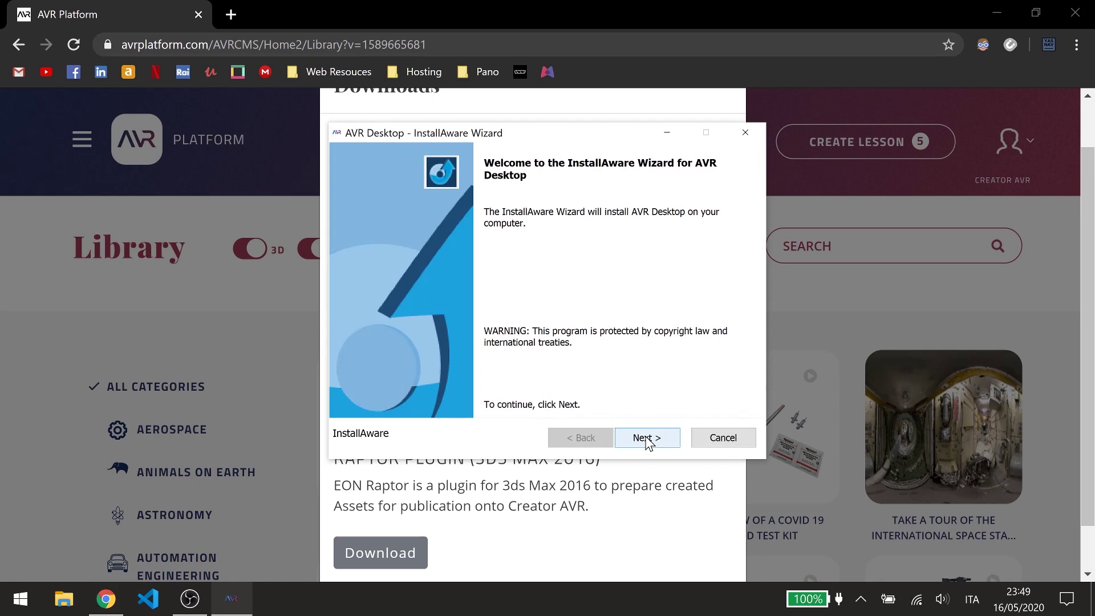
pyautogui.click(647, 439)
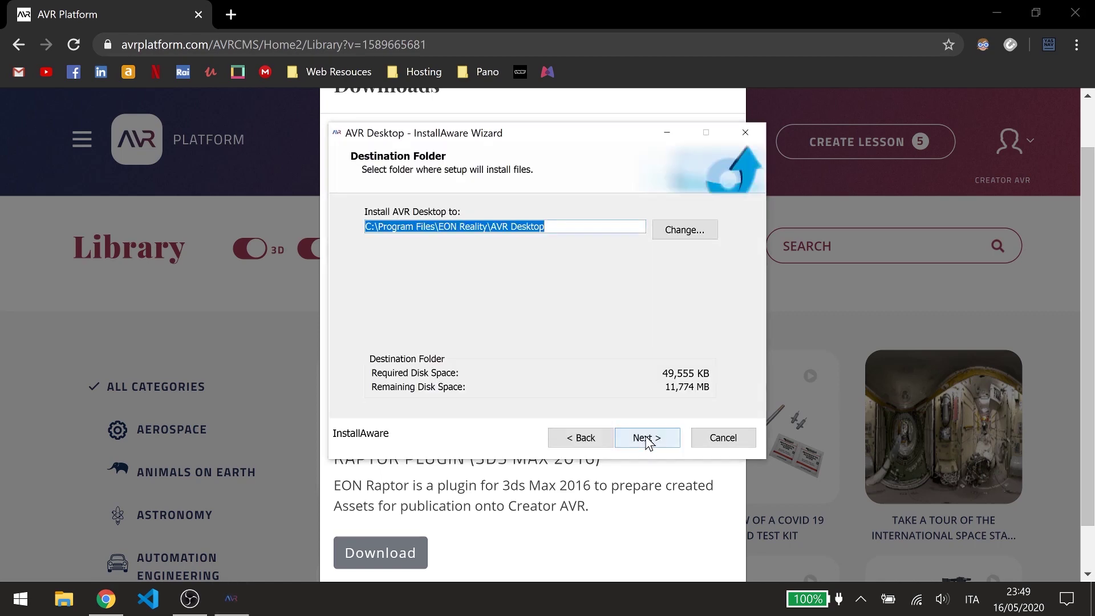
pyautogui.click(652, 439)
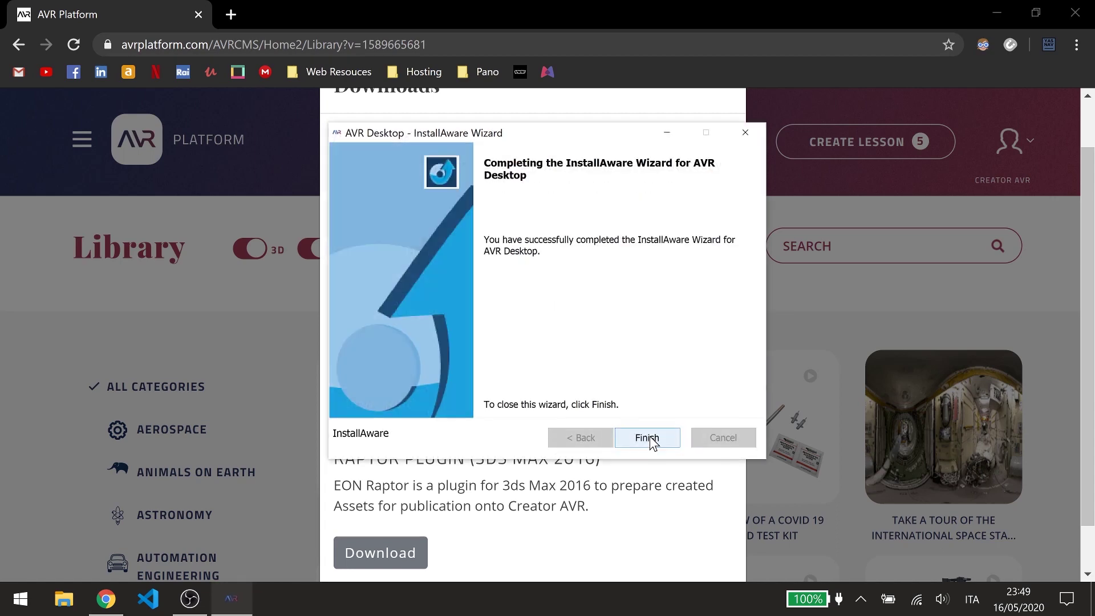
pyautogui.click(651, 440)
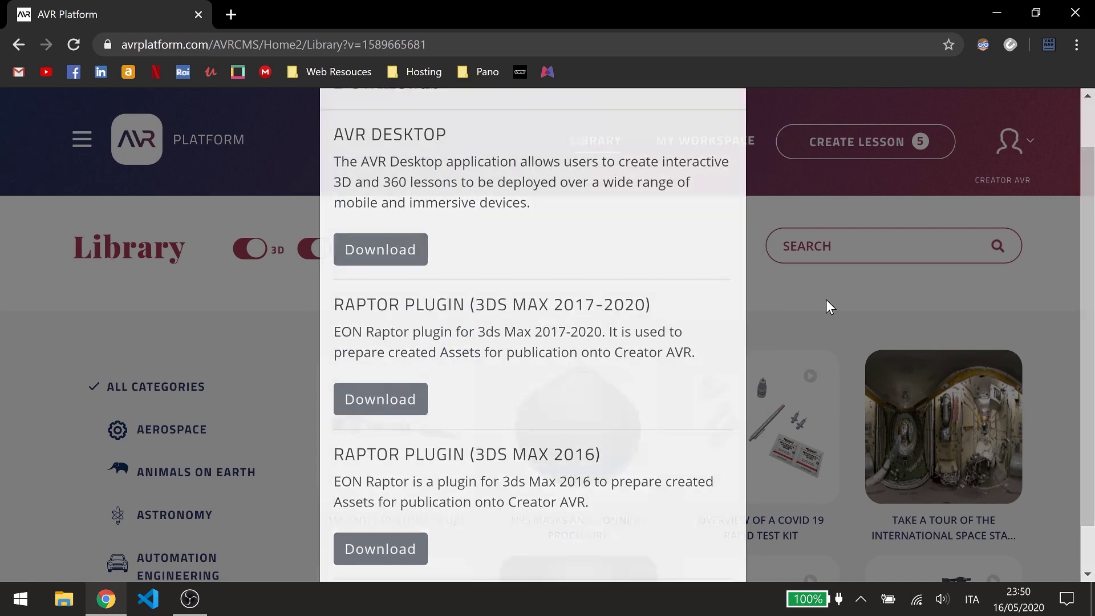
# Close the Downloads list and launch the Forklift Truck lesson in VR.
pyautogui.click(827, 300)
pyautogui.scroll(-1, 826, 300)
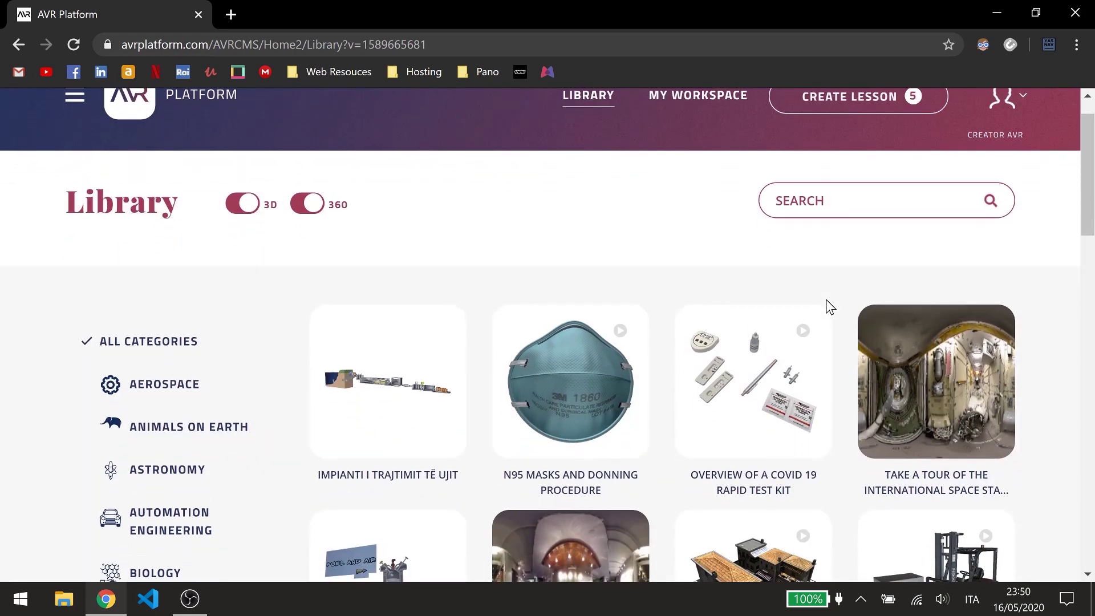
pyautogui.scroll(-3, 830, 307)
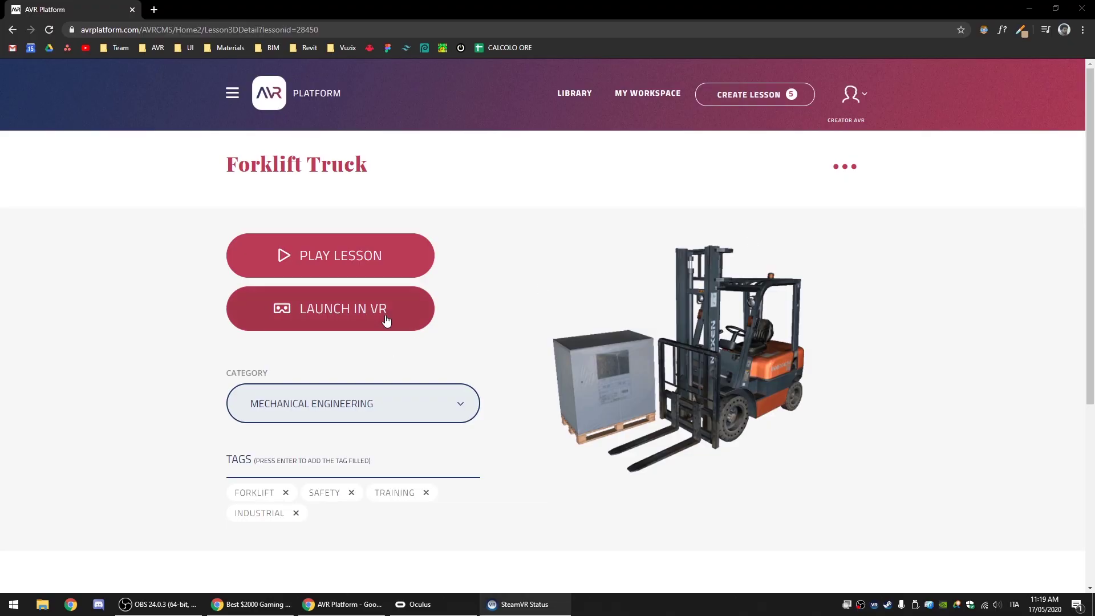
pyautogui.click(385, 314)
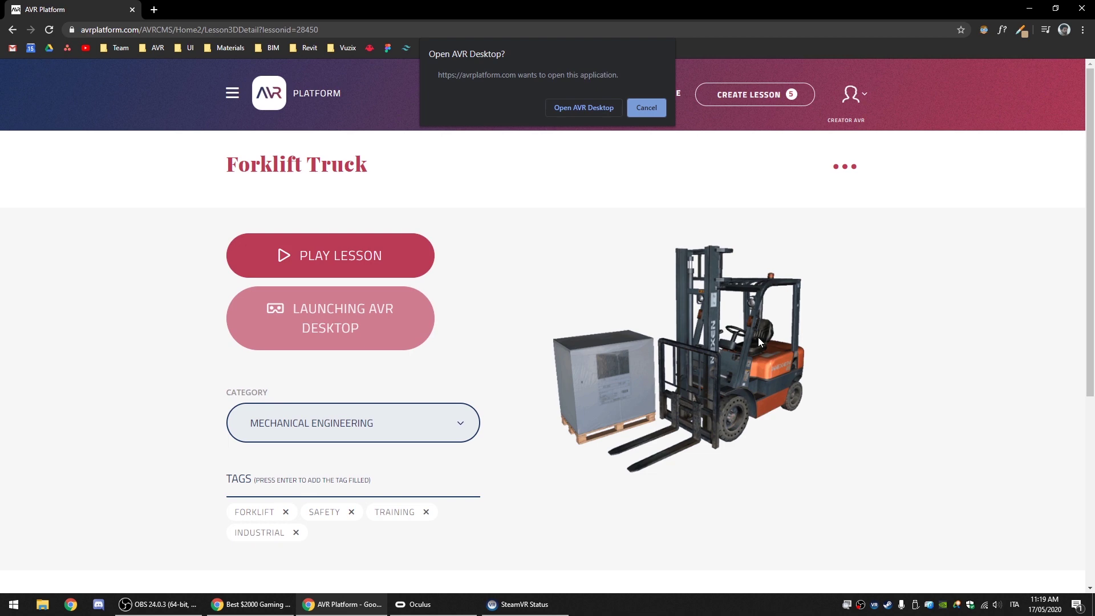
# Allow the browser to open AVR Desktop and maximize its loading window.
pyautogui.click(594, 111)
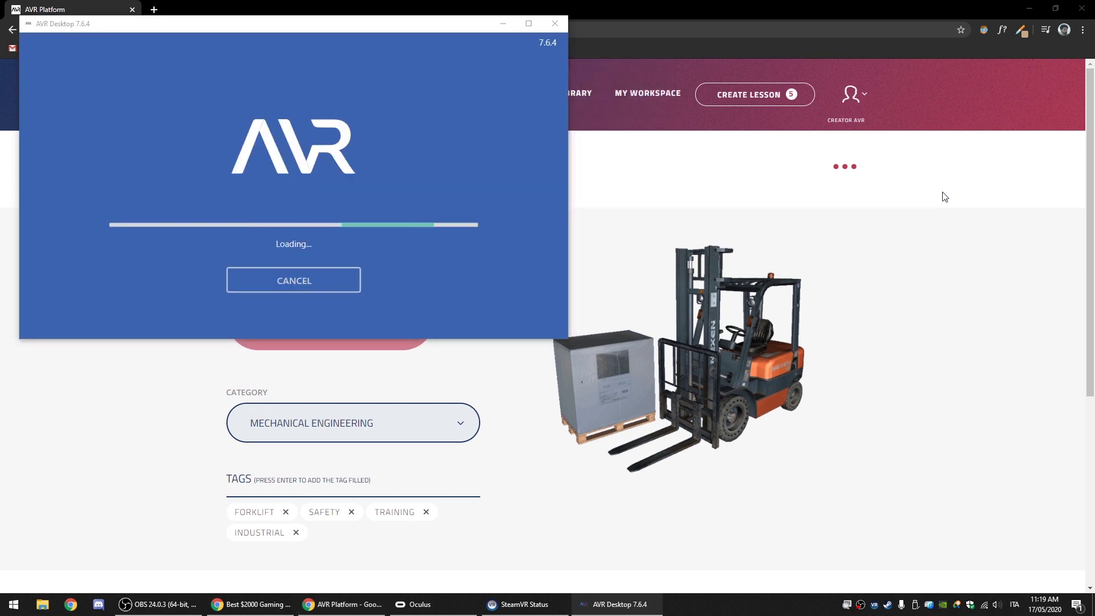
pyautogui.click(529, 24)
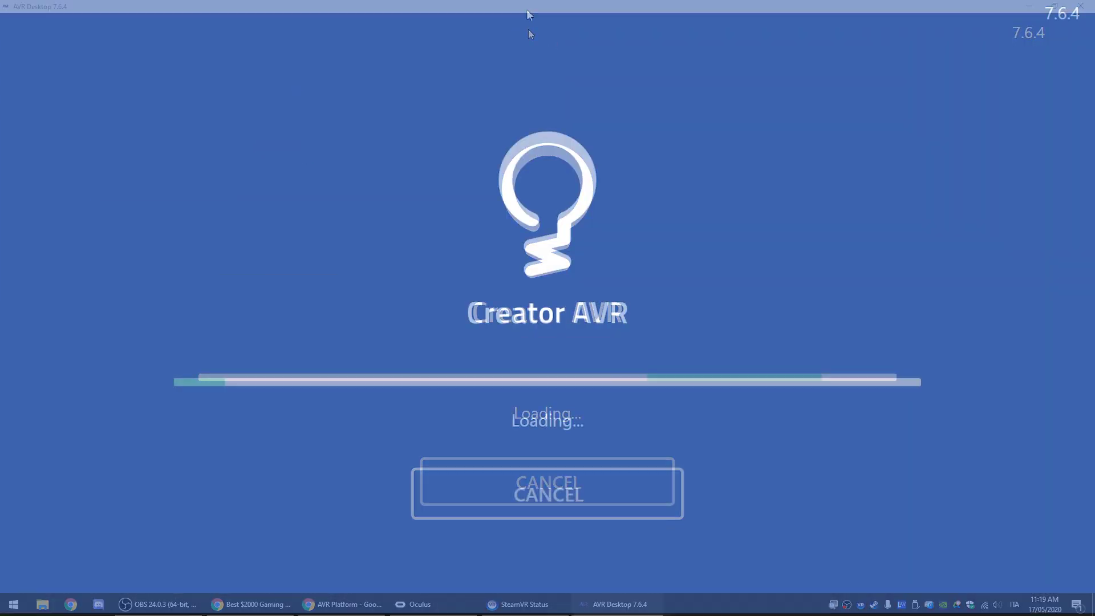